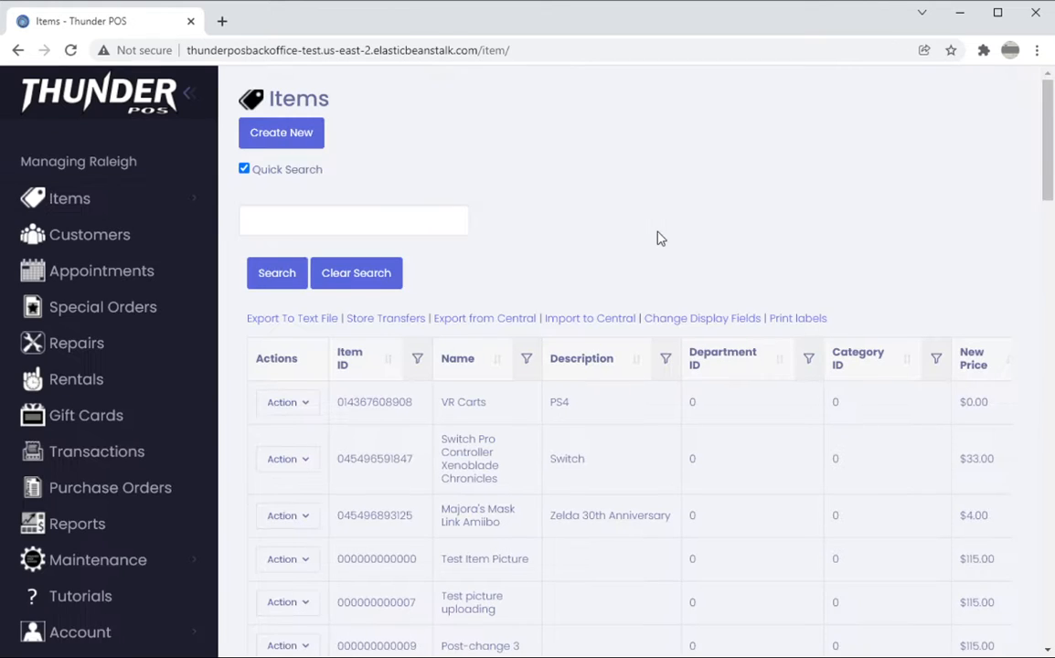
Create a new store transfer to multiple stores, with Raleigh as the source and Charlotte and Wilmington as receiving stores
{"action": "left_click", "coordinate": [387, 319]}
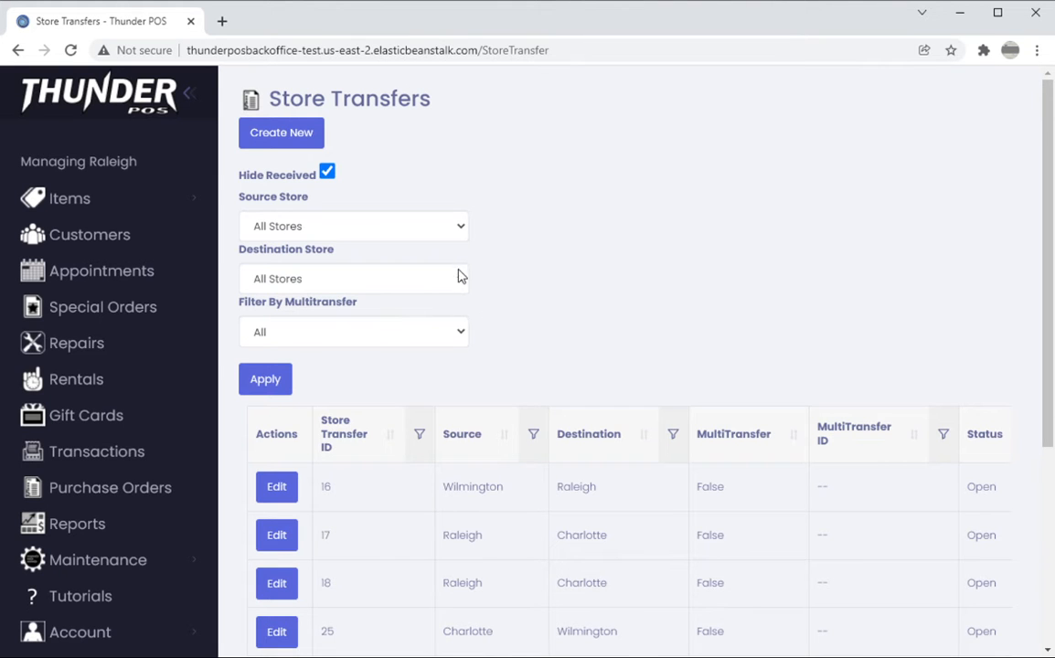
{"action": "left_click", "coordinate": [300, 135]}
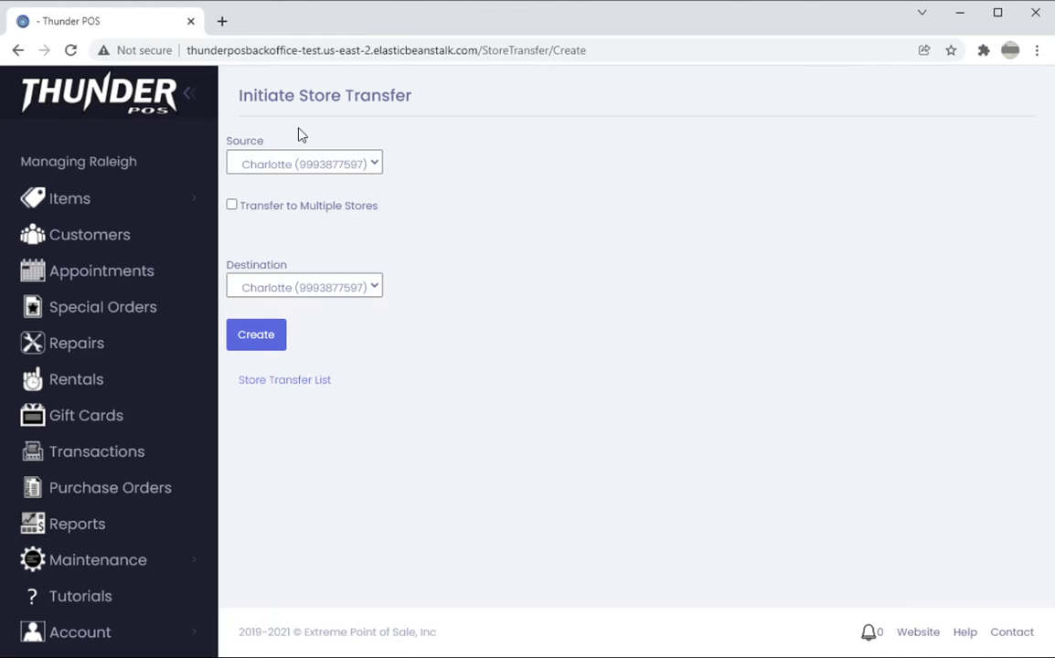
{"action": "left_click", "coordinate": [280, 173]}
{"action": "left_click", "coordinate": [291, 226]}
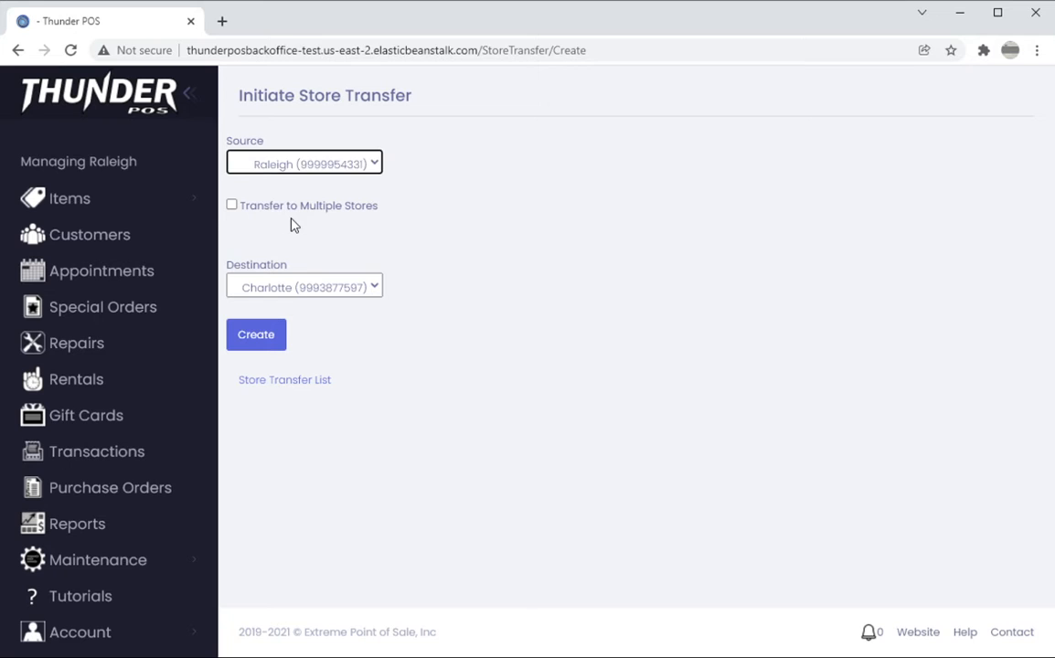
{"action": "left_click", "coordinate": [232, 208]}
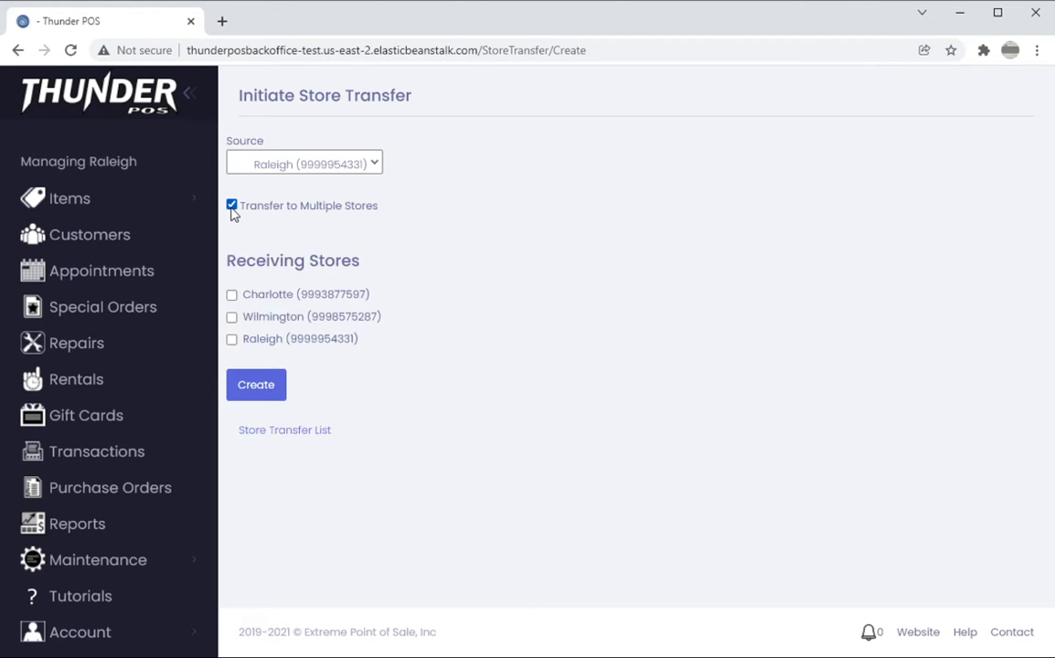
{"action": "left_click", "coordinate": [232, 296]}
{"action": "left_click", "coordinate": [233, 318]}
{"action": "left_click", "coordinate": [243, 399]}
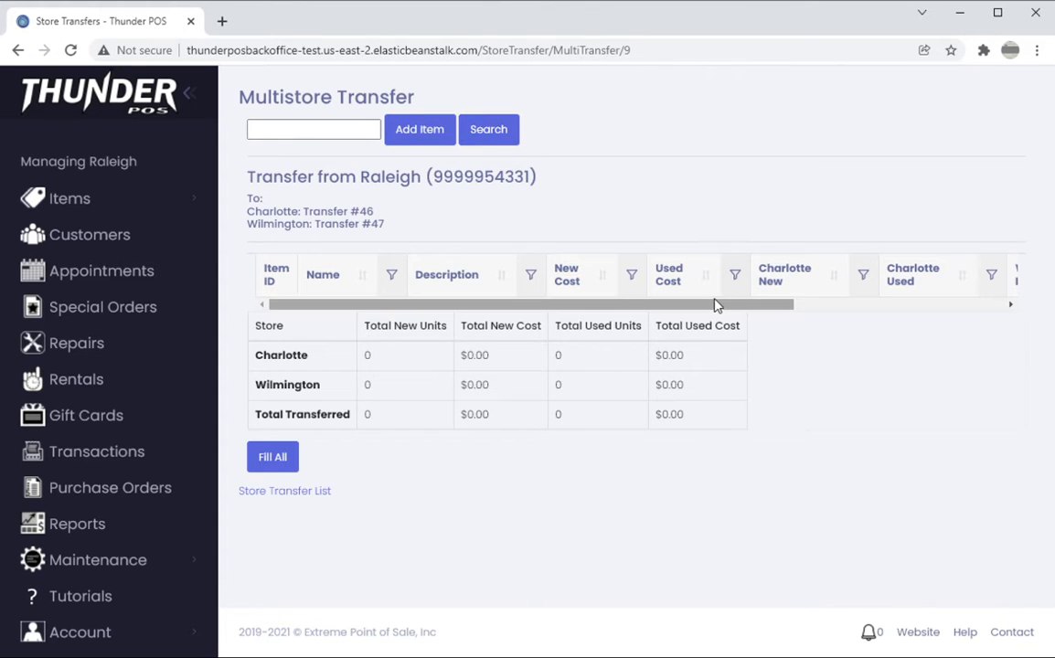
Search for items to add to the multistore transfer, using the detailed search with stock level "In stock new"
{"action": "left_click_drag", "start_coordinate": [700, 307], "coordinate": [620, 320]}
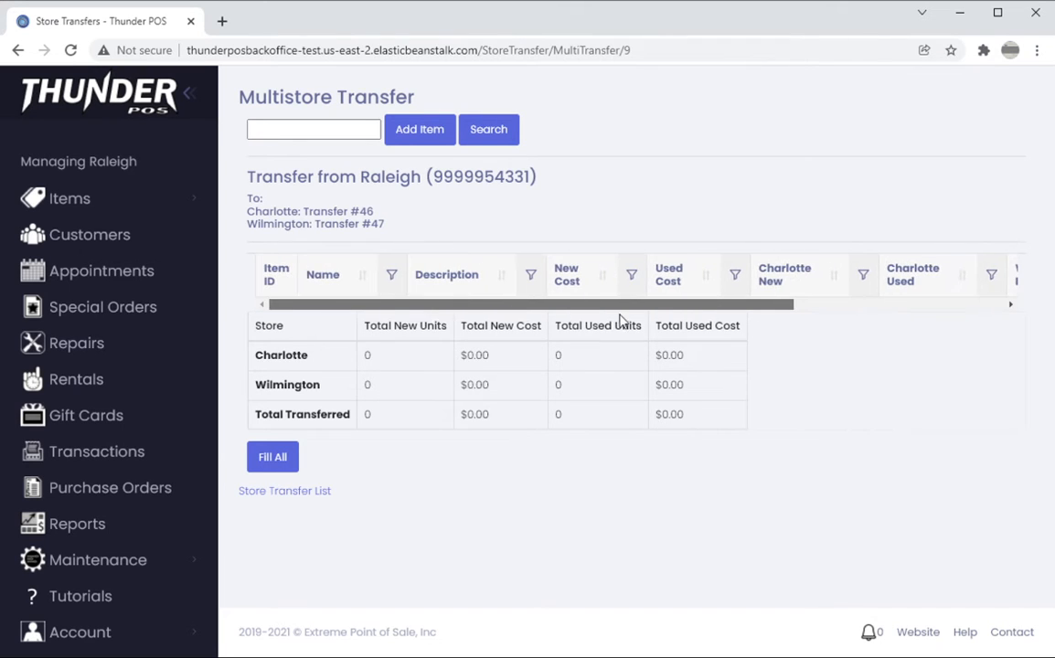
{"action": "left_click", "coordinate": [485, 139]}
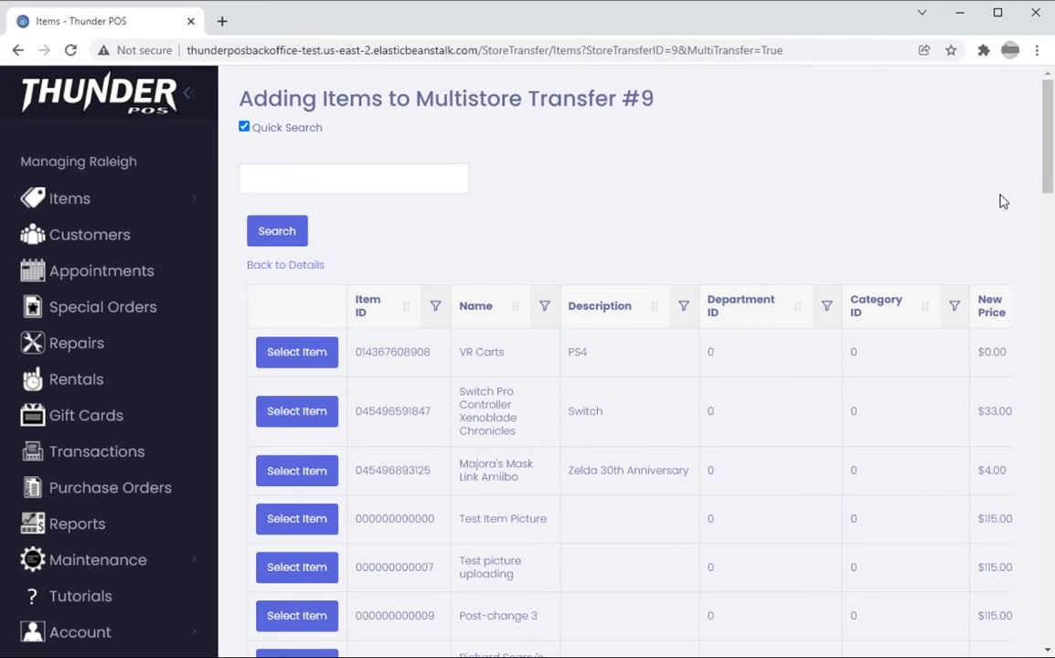
{"action": "scroll", "coordinate": [719, 466], "scroll_direction": "down", "scroll_amount": 2}
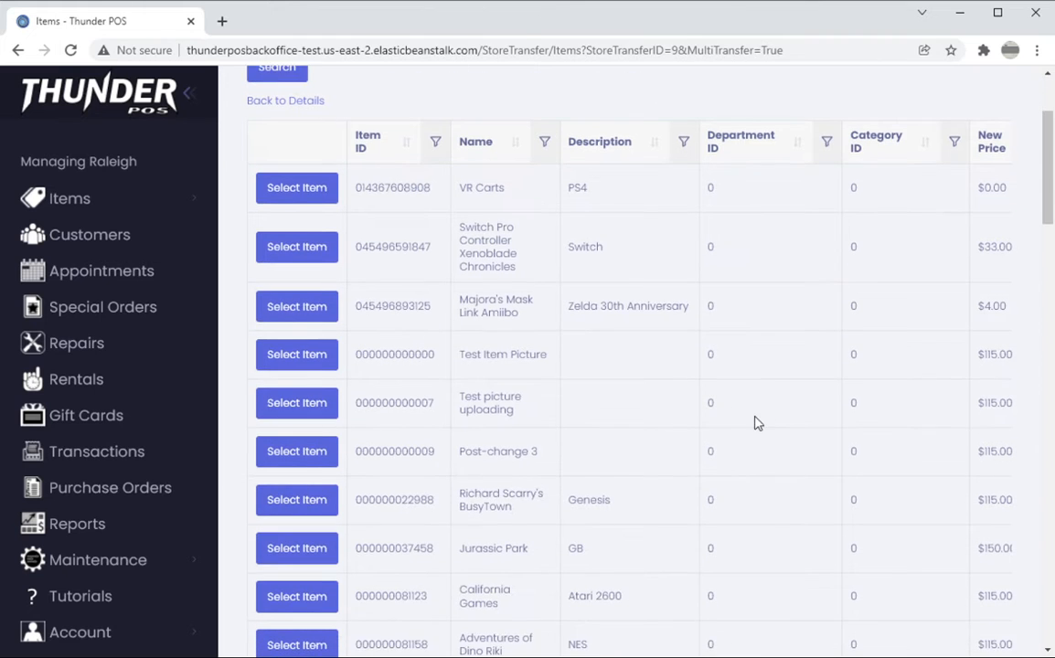
{"action": "scroll", "coordinate": [695, 439], "scroll_direction": "up", "scroll_amount": 2}
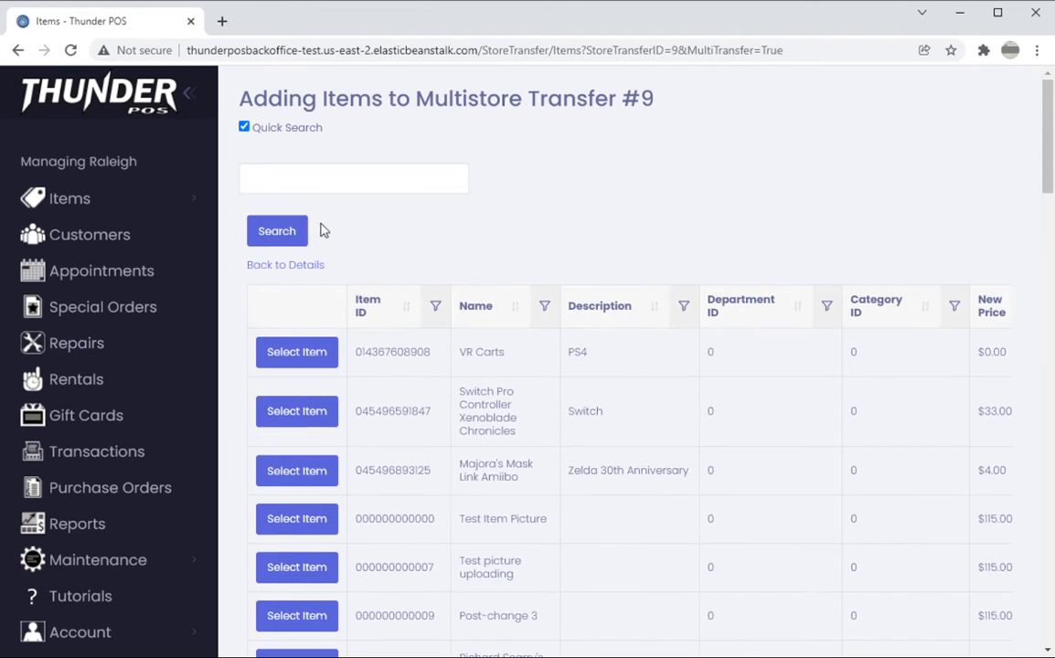
{"action": "left_click", "coordinate": [245, 127]}
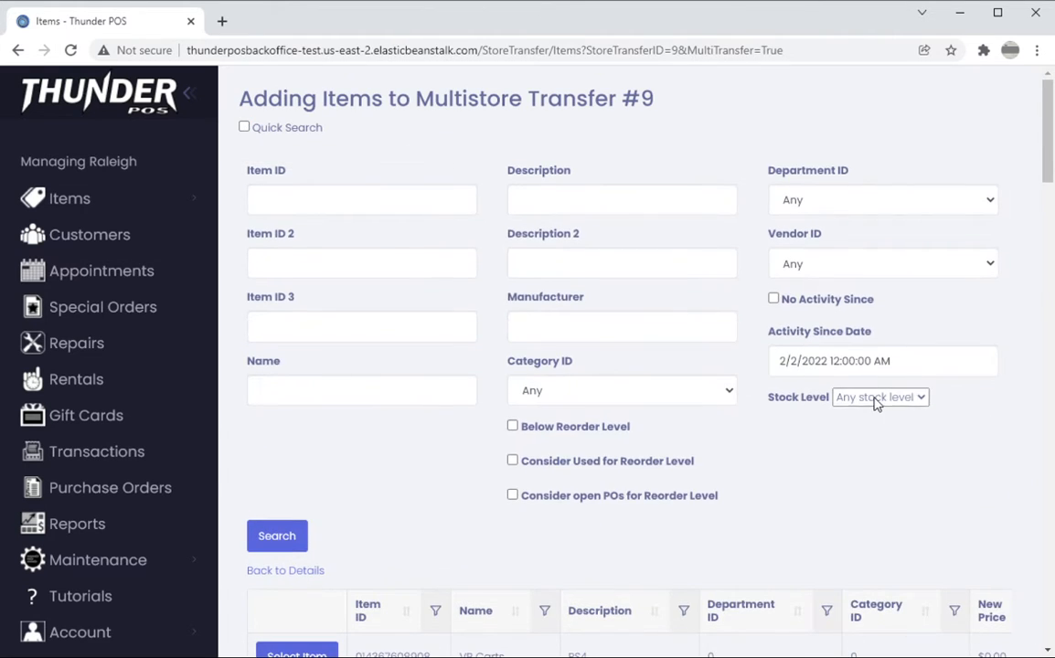
{"action": "left_click", "coordinate": [876, 403]}
{"action": "left_click", "coordinate": [886, 438]}
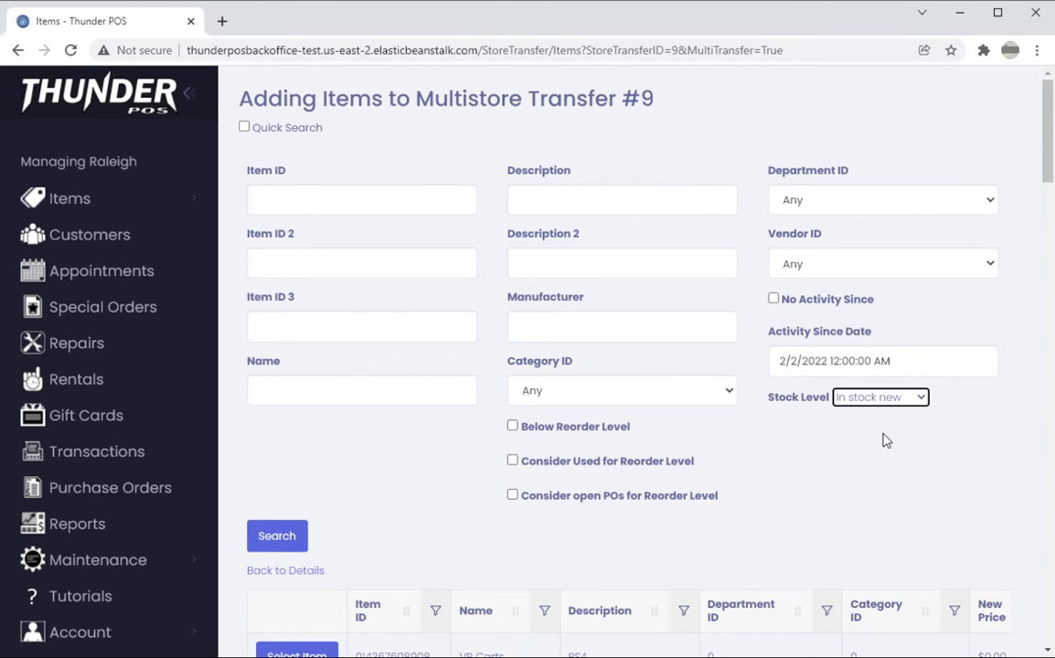
{"action": "left_click", "coordinate": [275, 545]}
Select the Switch Pro Controller Xenoblade Chronicles item for the transfer
{"action": "scroll", "coordinate": [418, 464], "scroll_direction": "down", "scroll_amount": 2}
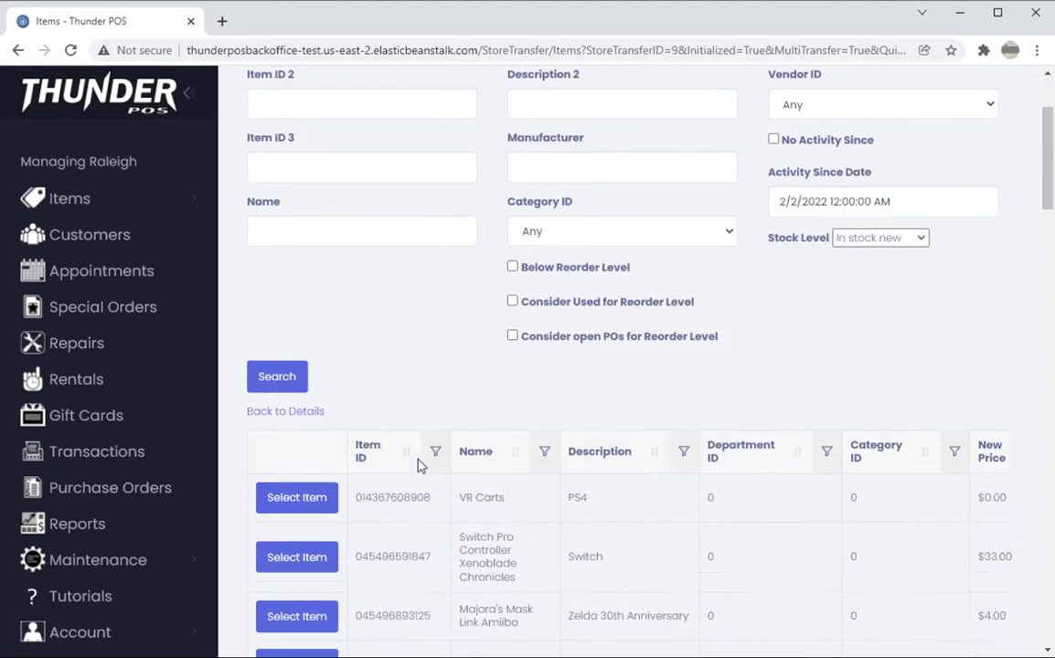
{"action": "scroll", "coordinate": [418, 465], "scroll_direction": "down", "scroll_amount": 3}
{"action": "scroll", "coordinate": [419, 462], "scroll_direction": "down", "scroll_amount": 2}
{"action": "scroll", "coordinate": [419, 457], "scroll_direction": "up", "scroll_amount": 1}
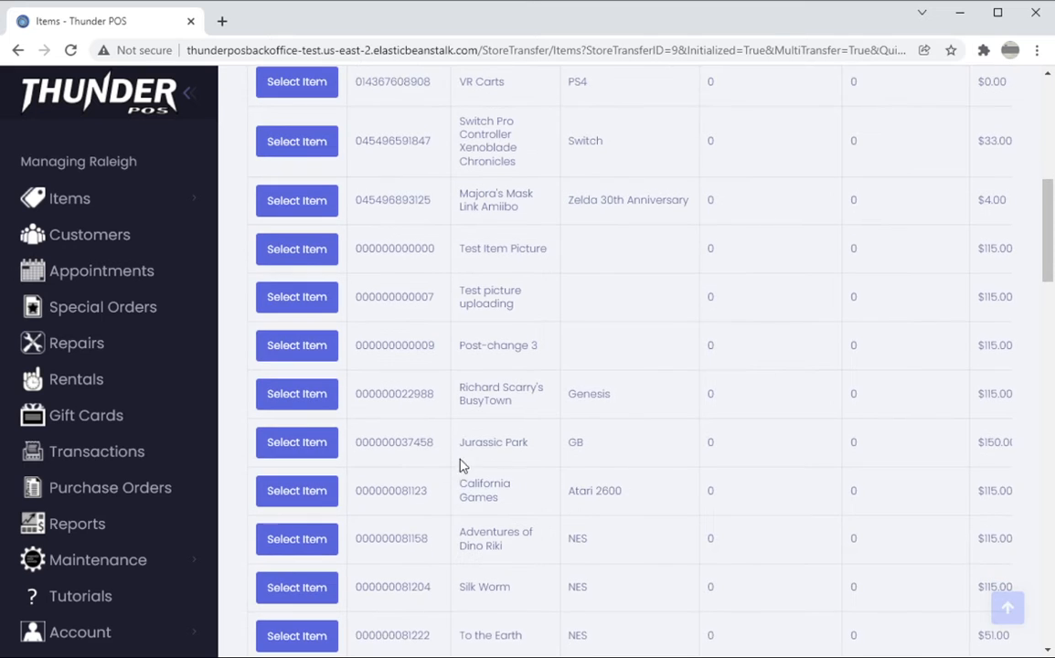
{"action": "scroll", "coordinate": [411, 419], "scroll_direction": "up", "scroll_amount": 2}
{"action": "left_click", "coordinate": [297, 395]}
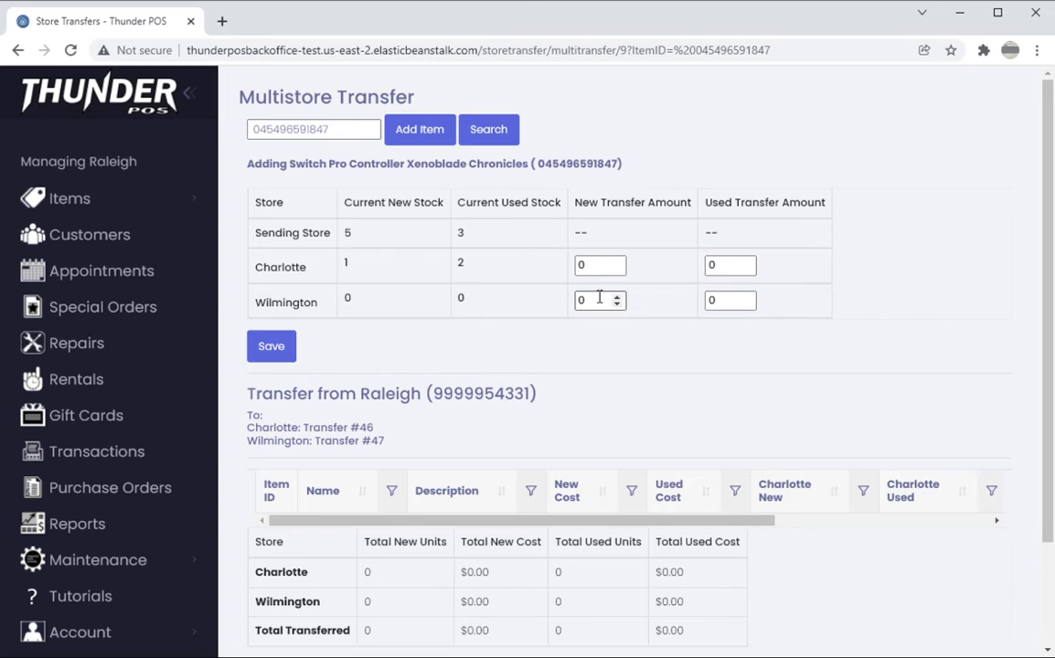
Set the new transfer amounts to 1 for Charlotte and 3 for Wilmington, plus 1 used for Wilmington, and save
{"action": "left_click", "coordinate": [729, 299]}
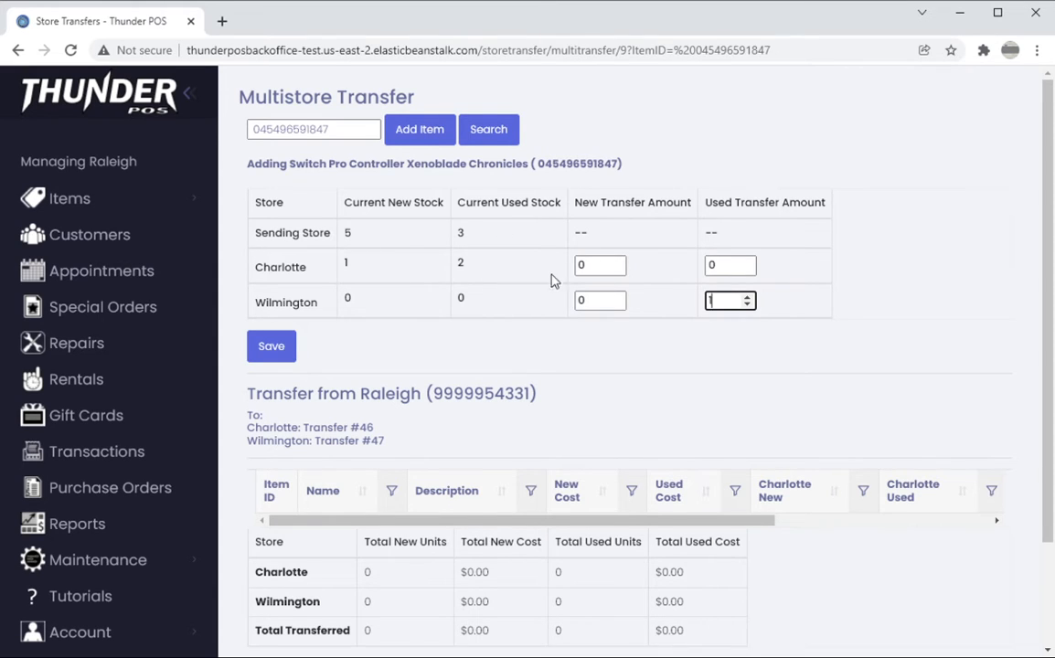
{"action": "left_click", "coordinate": [595, 303]}
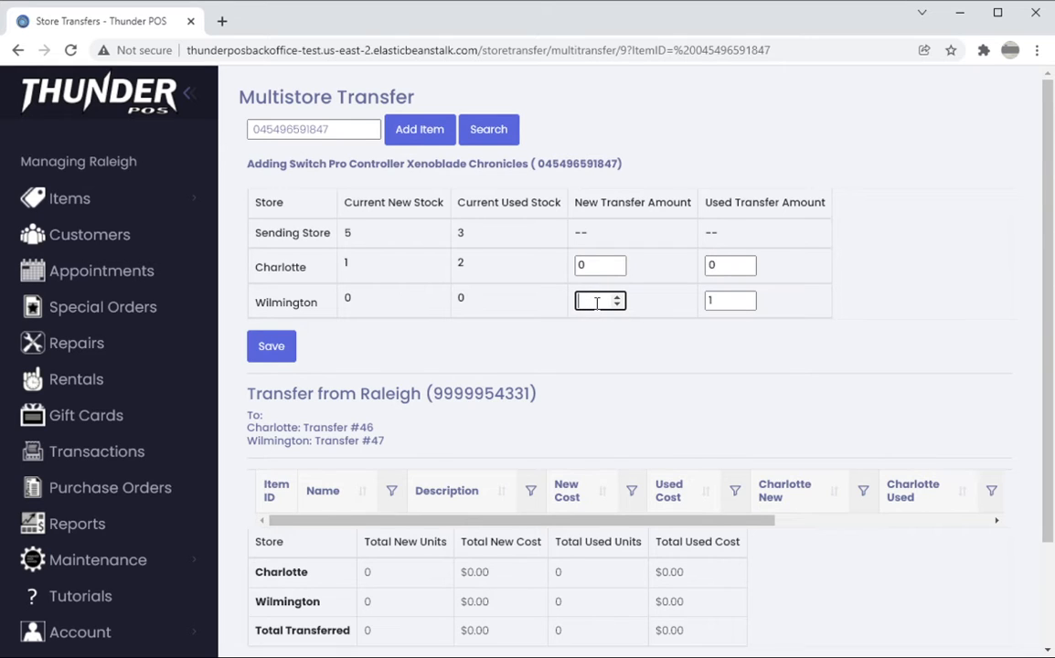
{"action": "left_click", "coordinate": [599, 266]}
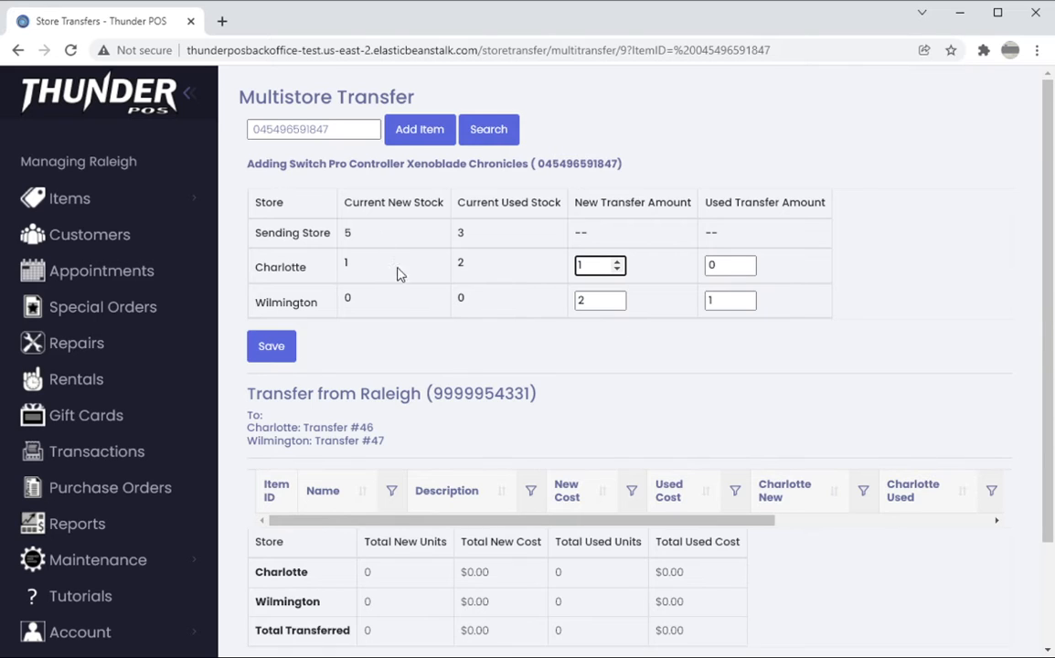
{"action": "left_click", "coordinate": [420, 316]}
{"action": "left_click", "coordinate": [601, 301]}
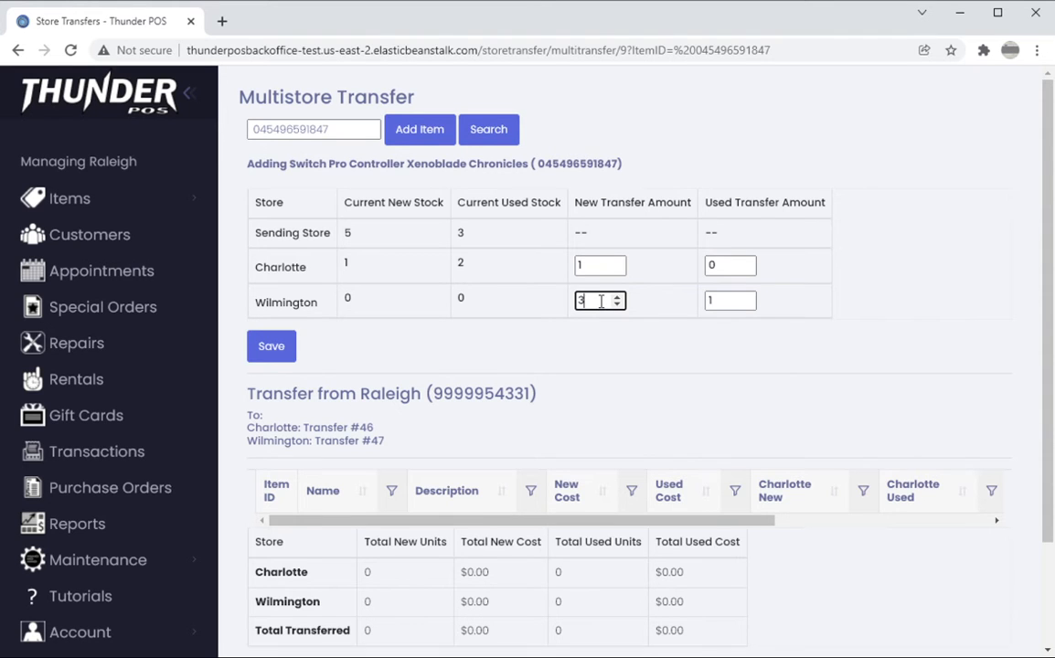
{"action": "left_click", "coordinate": [279, 355]}
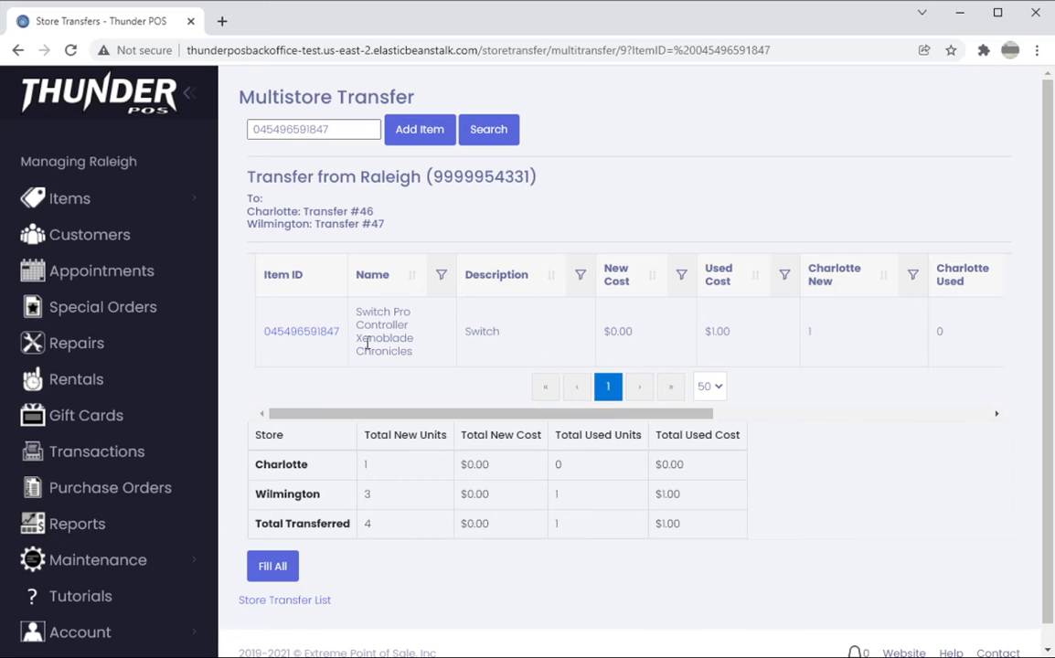
Reopen the Switch Pro Controller entry for editing and try to save a new transfer amount of 3 for Charlotte
{"action": "left_click_drag", "start_coordinate": [517, 416], "coordinate": [875, 435]}
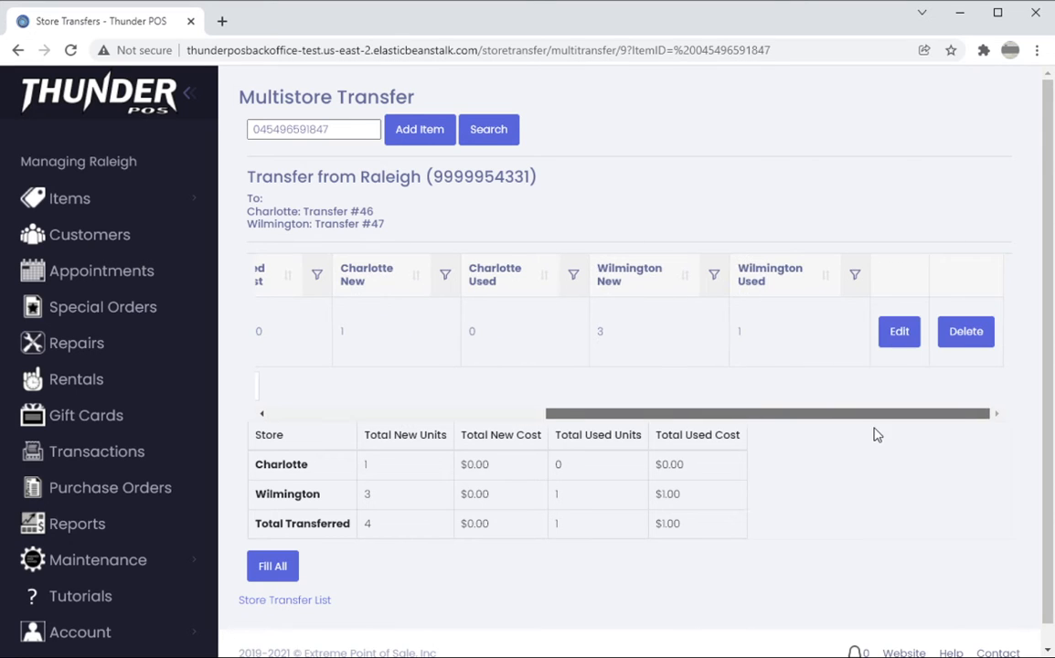
{"action": "left_click", "coordinate": [906, 334]}
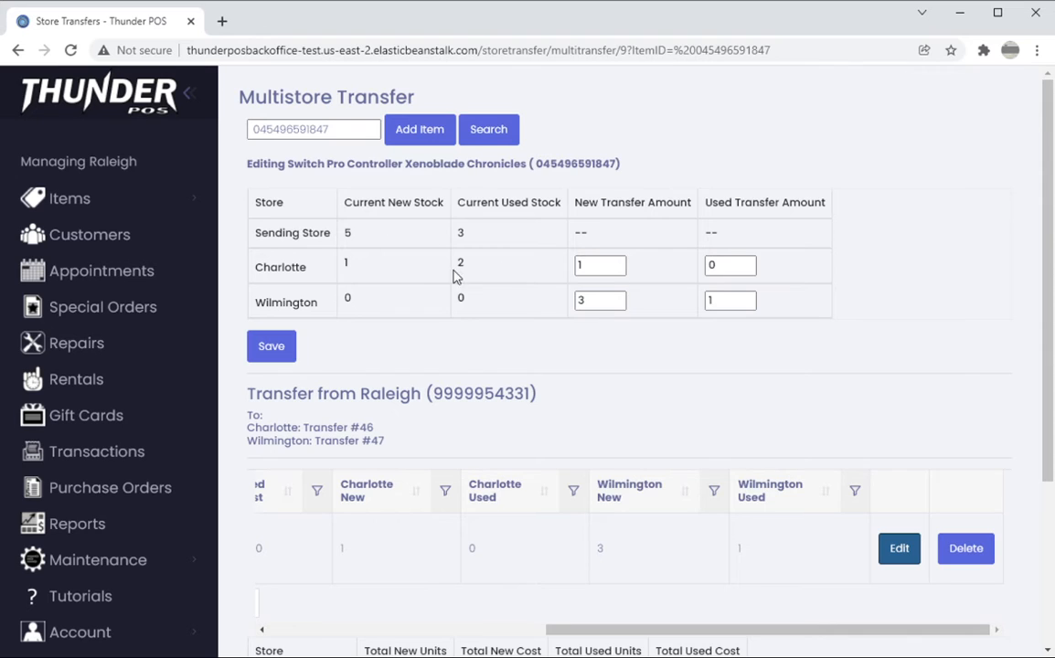
{"action": "left_click", "coordinate": [599, 268]}
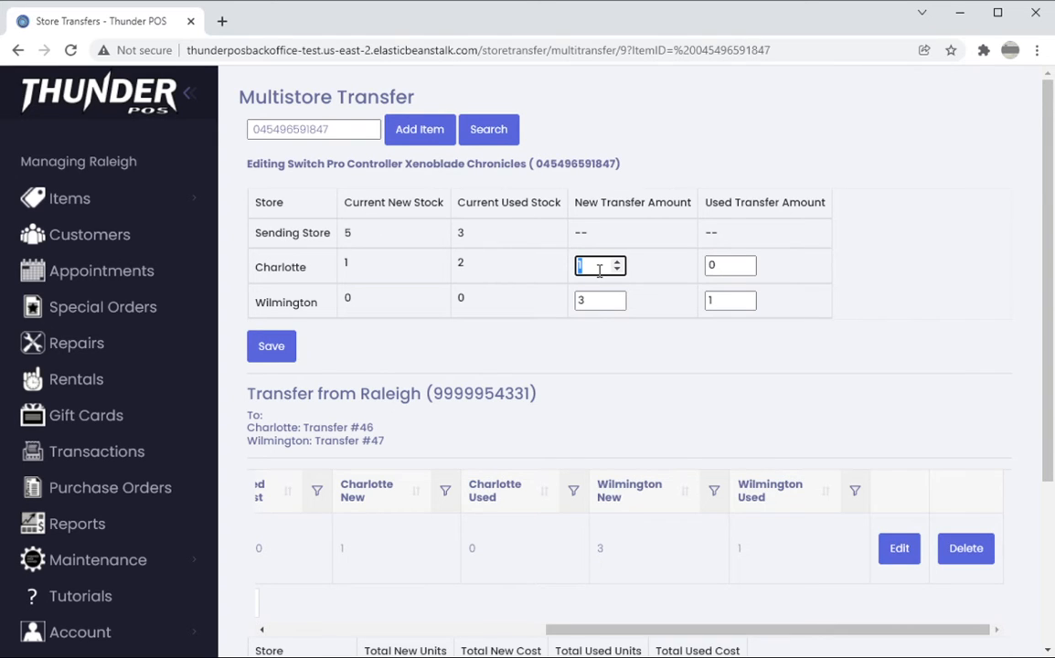
{"action": "type", "text": "3"}
{"action": "left_click", "coordinate": [268, 348]}
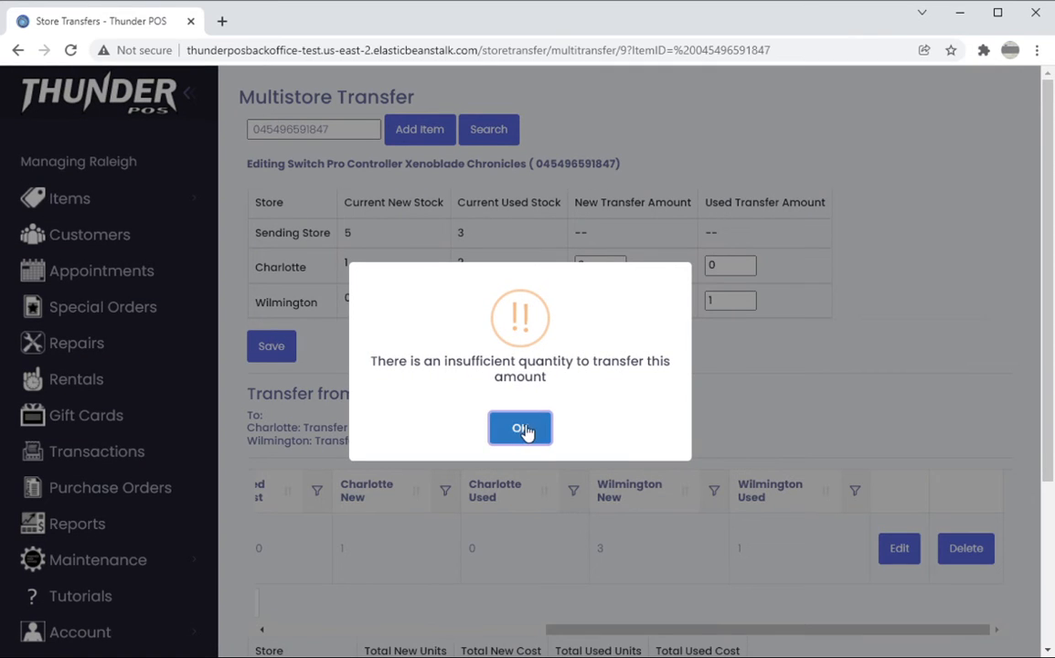
{"action": "left_click", "coordinate": [523, 426]}
Set the new transfer amounts to 1 for Charlotte and 2 for Wilmington, and save the entry
{"action": "double_click", "coordinate": [594, 265]}
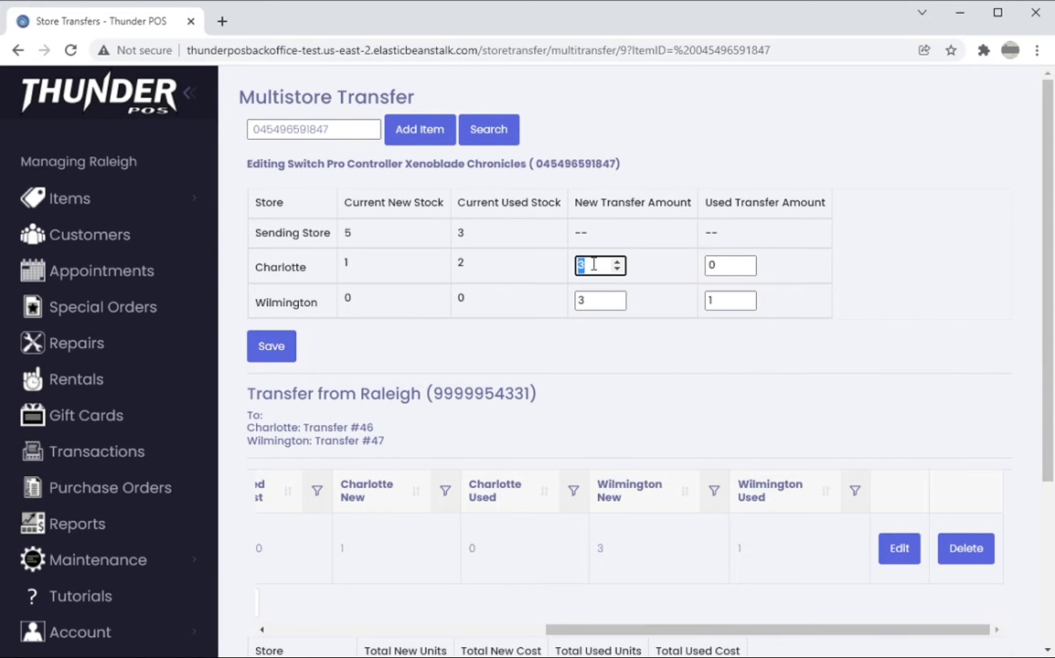
{"action": "type", "text": "1"}
{"action": "left_click", "coordinate": [601, 302]}
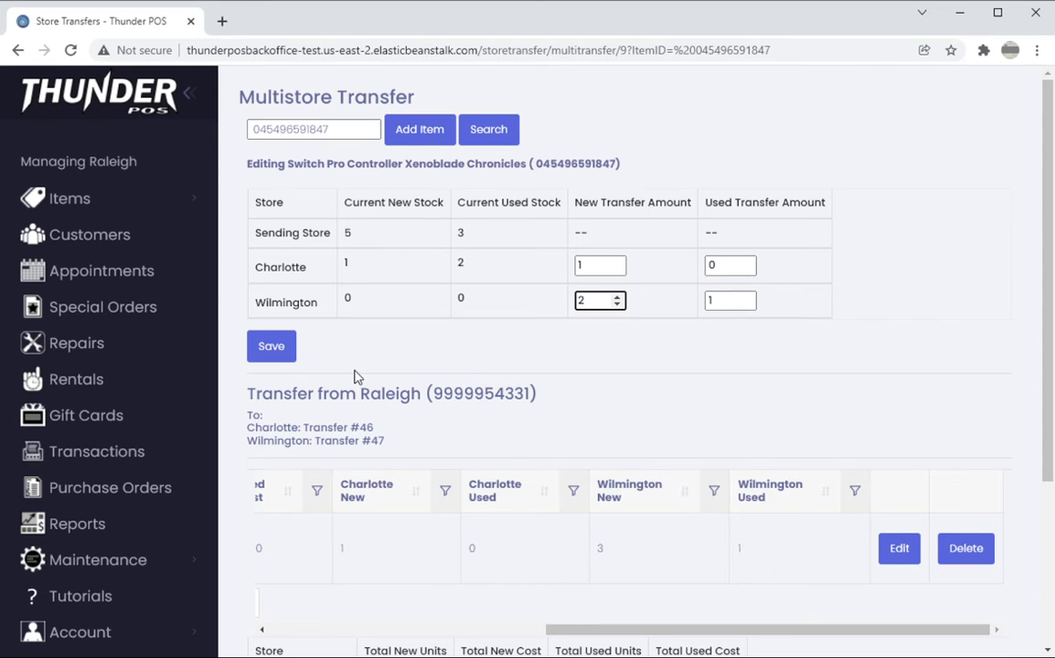
{"action": "left_click", "coordinate": [272, 346]}
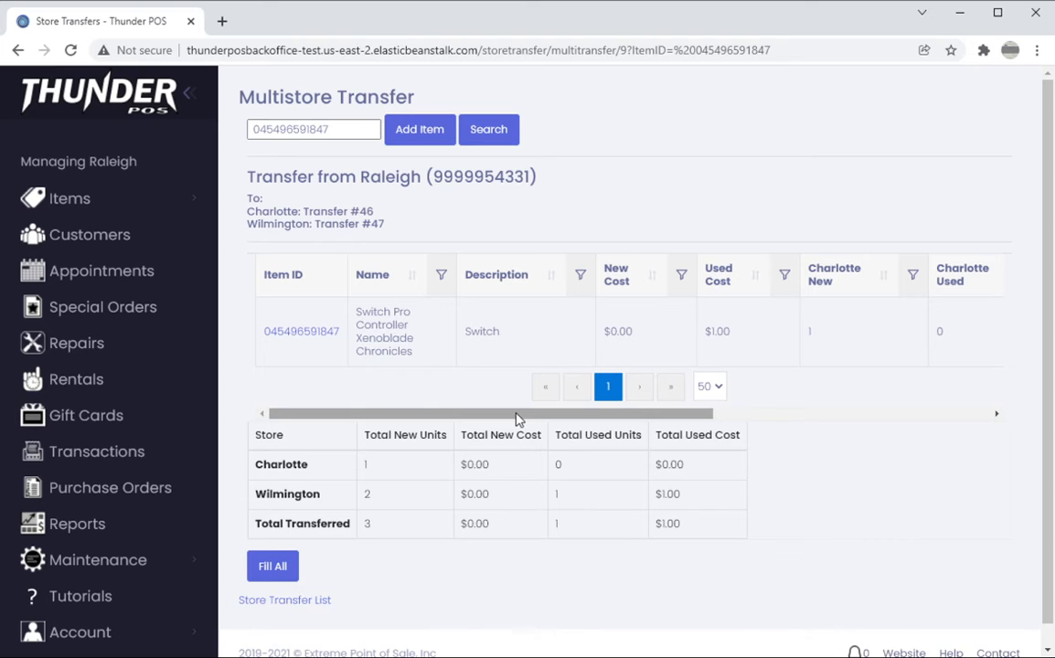
Review the transfer's item row, fill the multistore transfer for all stores and receive it everywhere
{"action": "left_click_drag", "start_coordinate": [517, 419], "coordinate": [924, 419]}
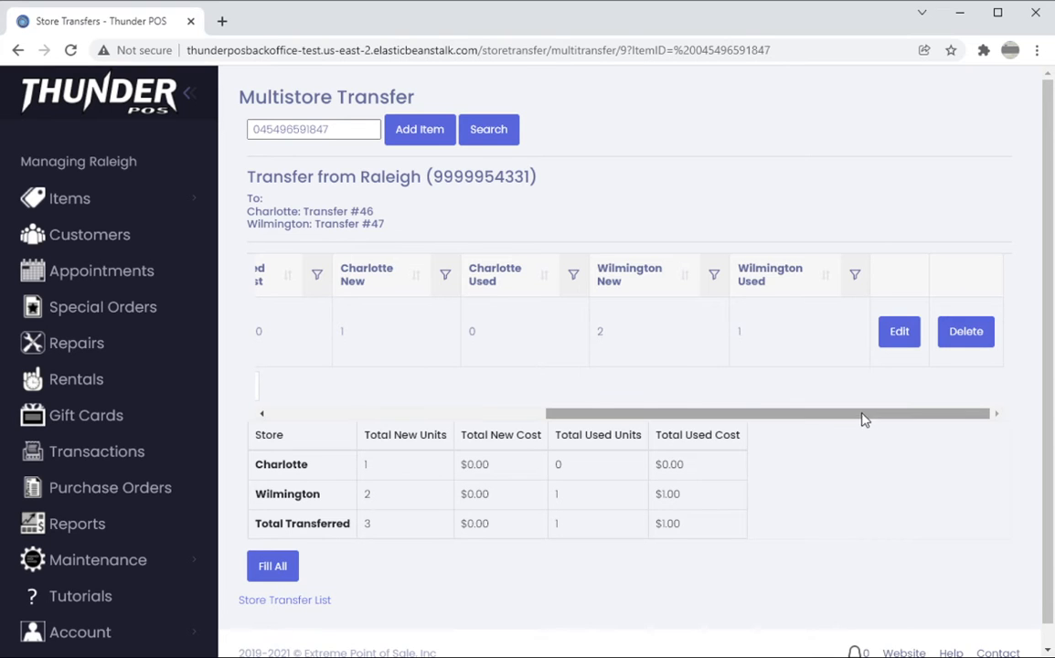
{"action": "left_click_drag", "start_coordinate": [862, 417], "coordinate": [952, 405]}
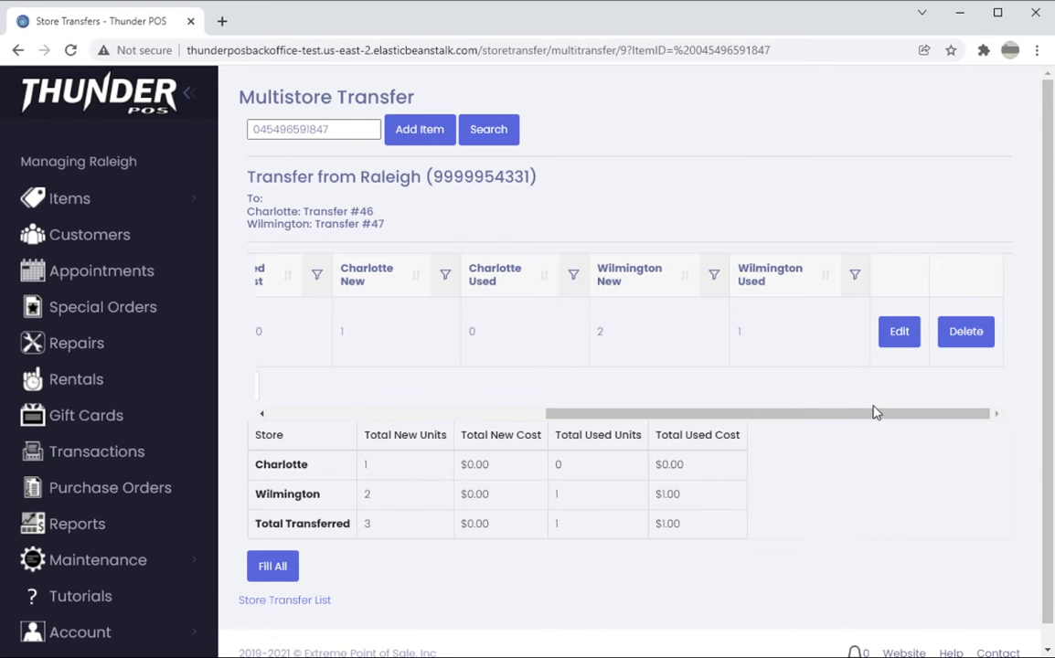
{"action": "left_click_drag", "start_coordinate": [873, 413], "coordinate": [442, 419]}
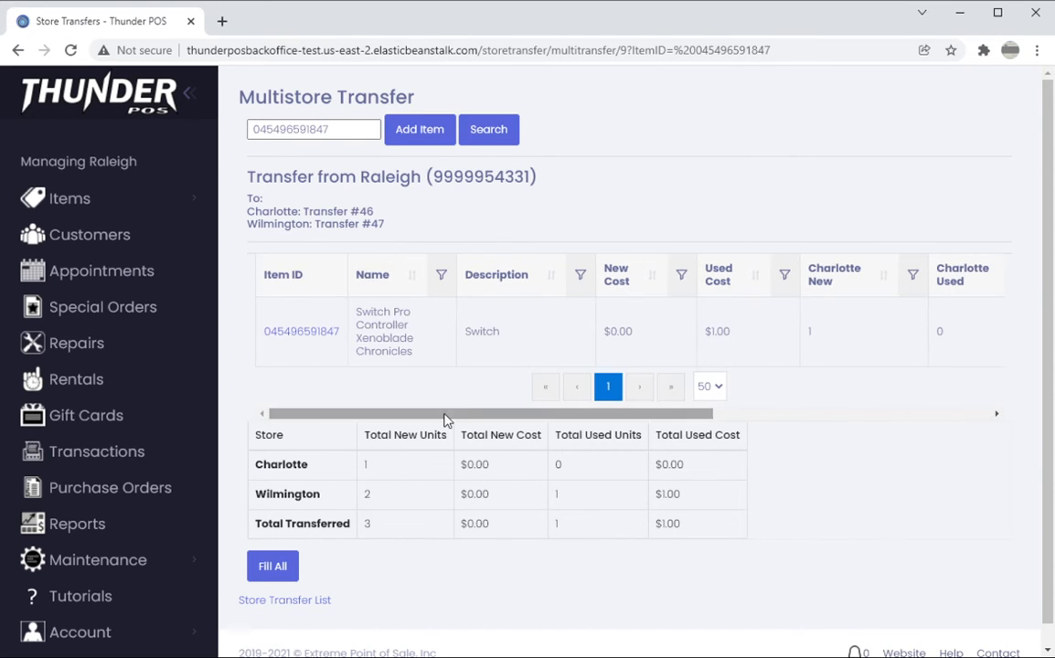
{"action": "left_click", "coordinate": [273, 568]}
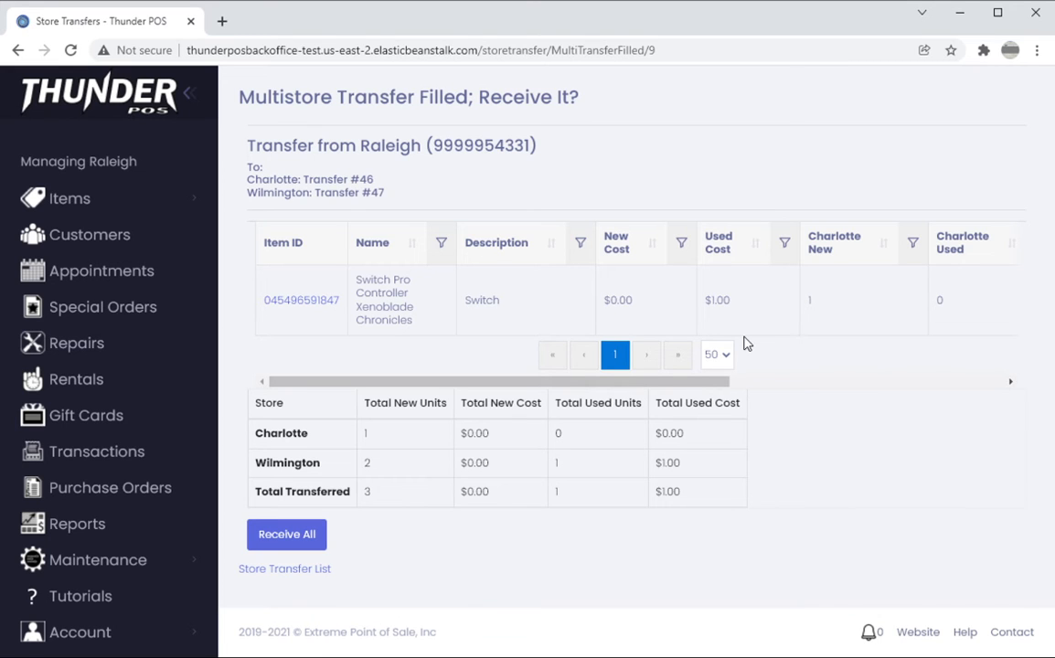
{"action": "left_click", "coordinate": [287, 547]}
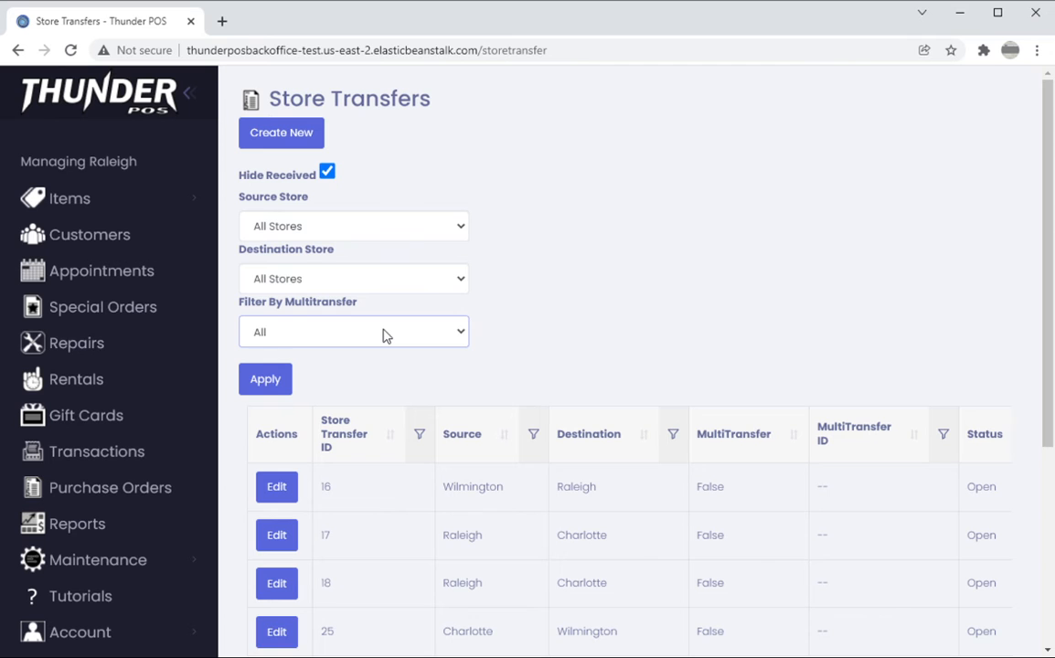
Look through the store transfer list, view the details of filled transfer 28, and return to the list
{"action": "scroll", "coordinate": [731, 275], "scroll_direction": "down", "scroll_amount": 5}
{"action": "scroll", "coordinate": [713, 339], "scroll_direction": "up", "scroll_amount": 4}
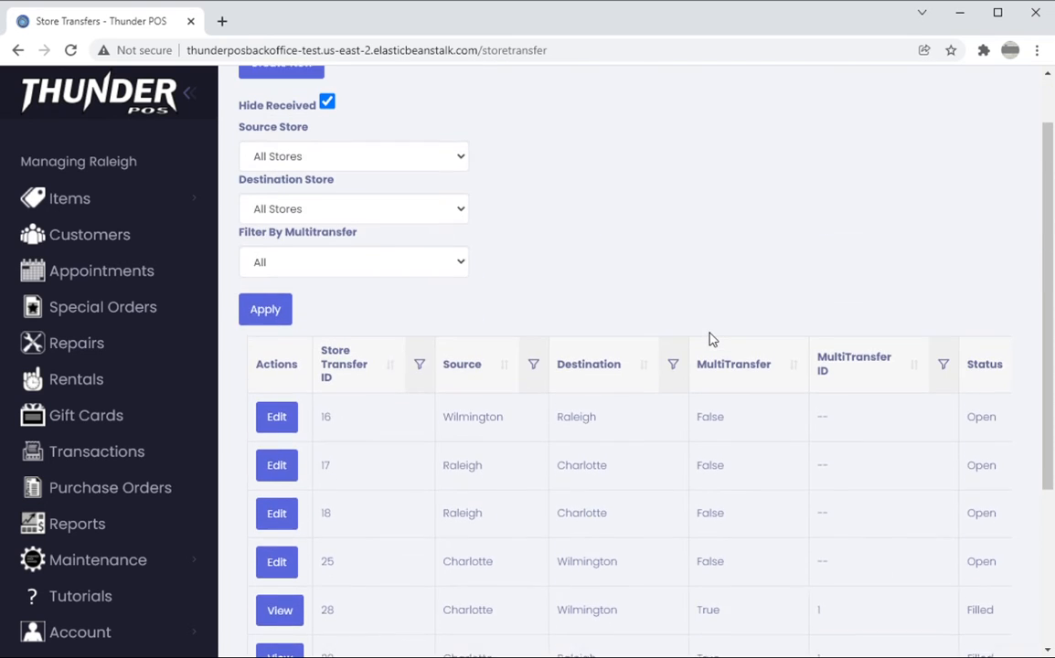
{"action": "scroll", "coordinate": [713, 339], "scroll_direction": "up", "scroll_amount": 1}
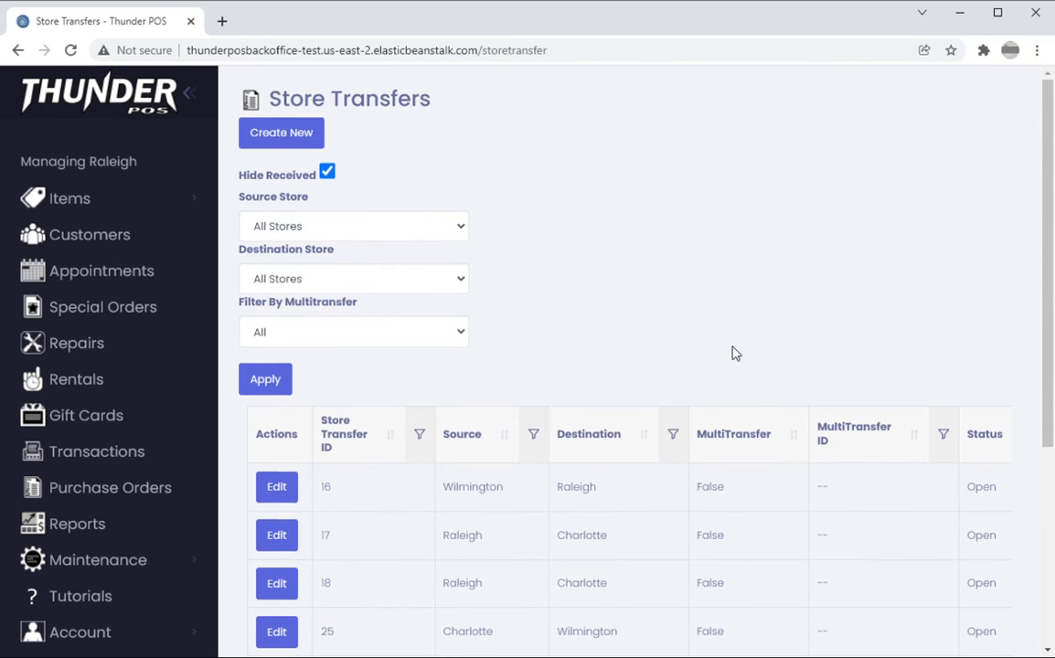
{"action": "scroll", "coordinate": [732, 357], "scroll_direction": "down", "scroll_amount": 5}
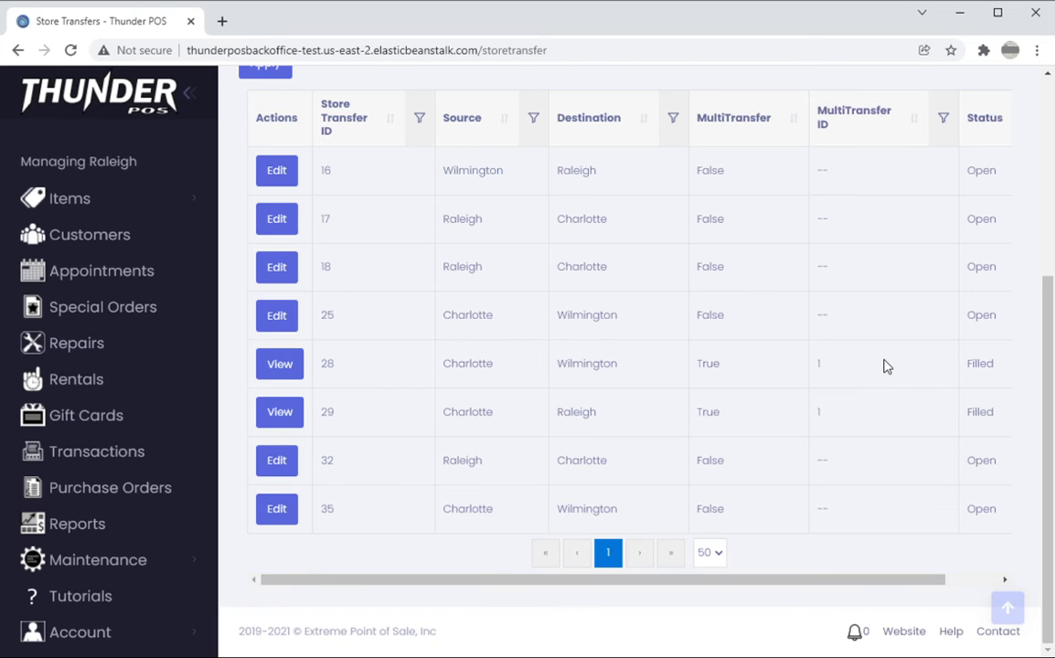
{"action": "left_click", "coordinate": [300, 372]}
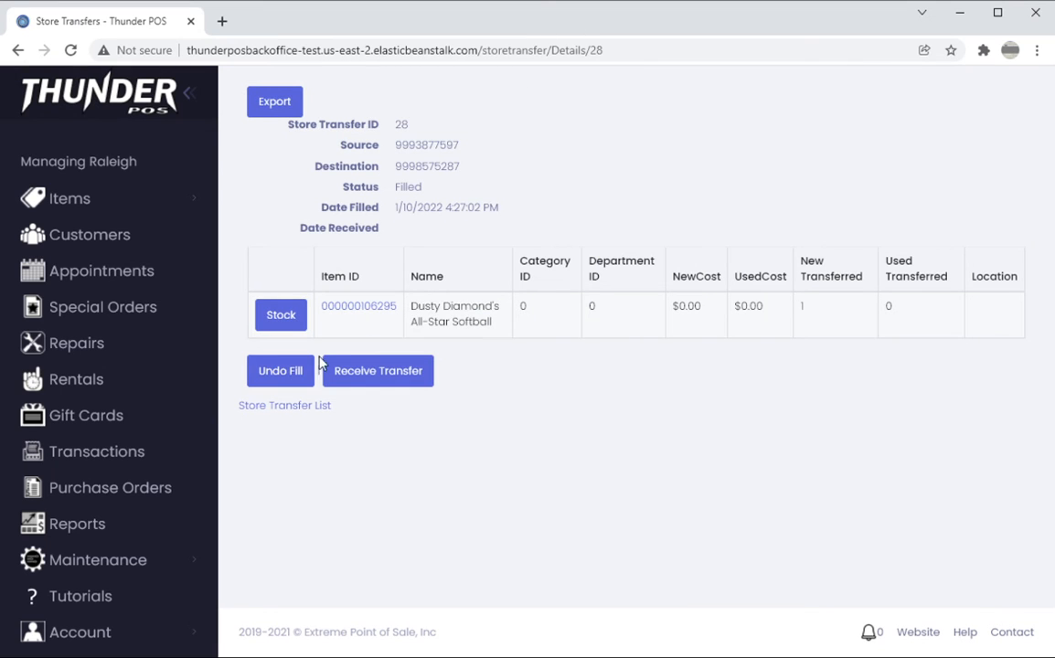
{"action": "left_click", "coordinate": [326, 406]}
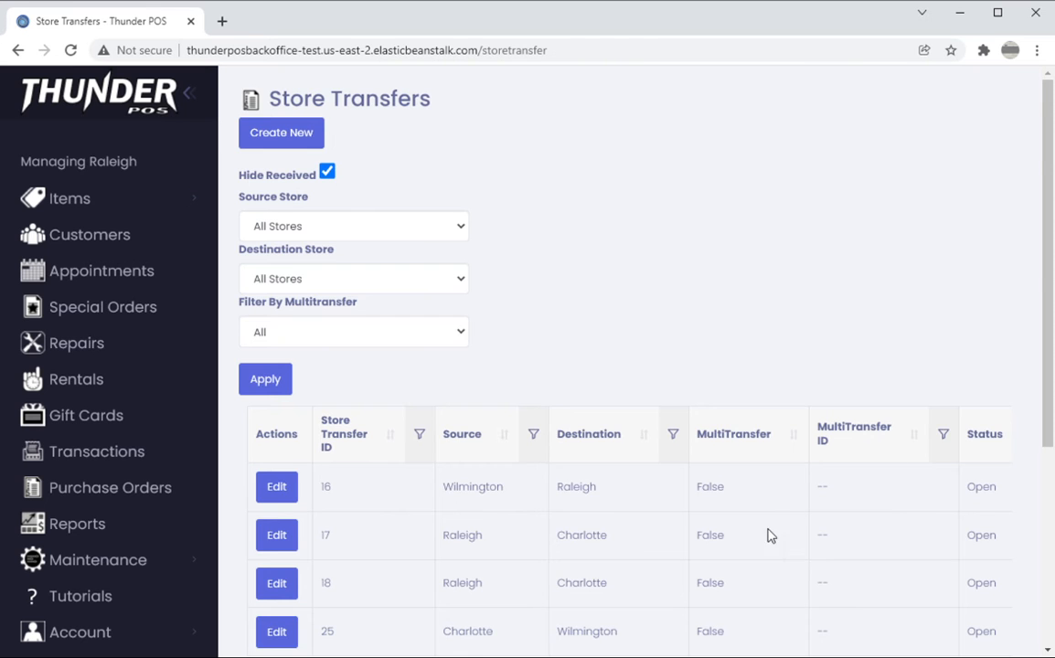
Create a new multistore transfer with Raleigh as the source and Charlotte and Wilmington as the receiving stores
{"action": "scroll", "coordinate": [768, 535], "scroll_direction": "down", "scroll_amount": 4}
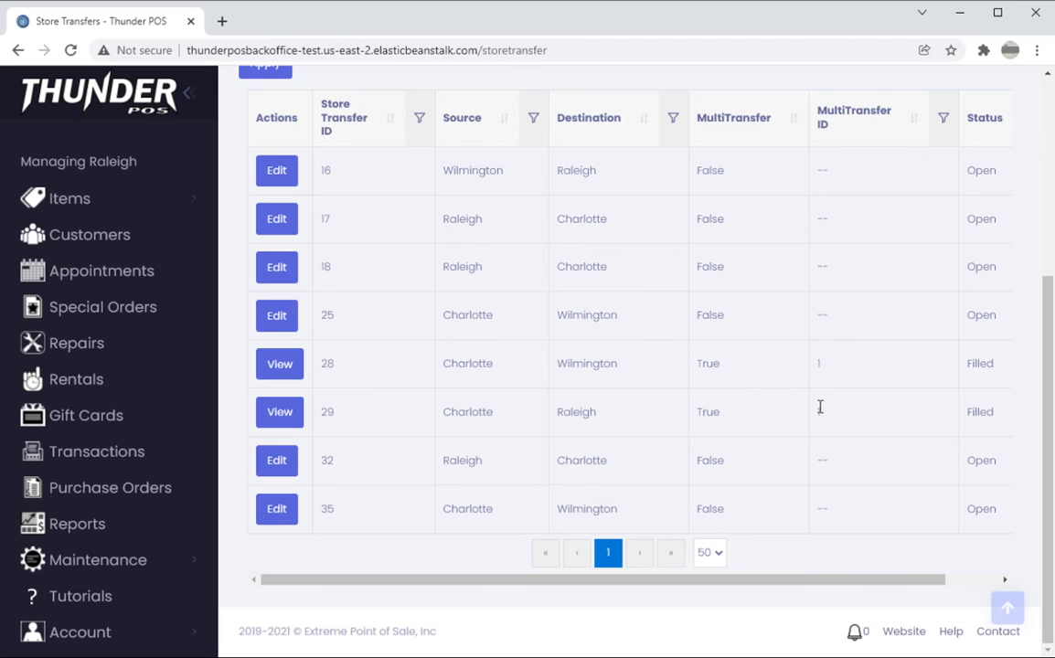
{"action": "scroll", "coordinate": [830, 415], "scroll_direction": "up", "scroll_amount": 4}
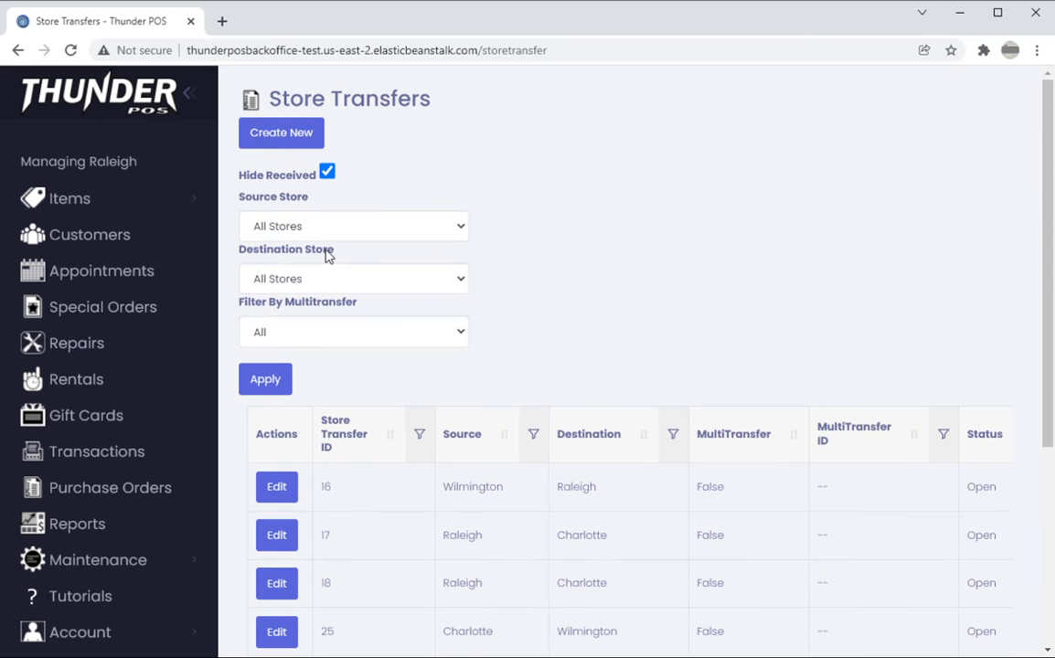
{"action": "left_click", "coordinate": [279, 133]}
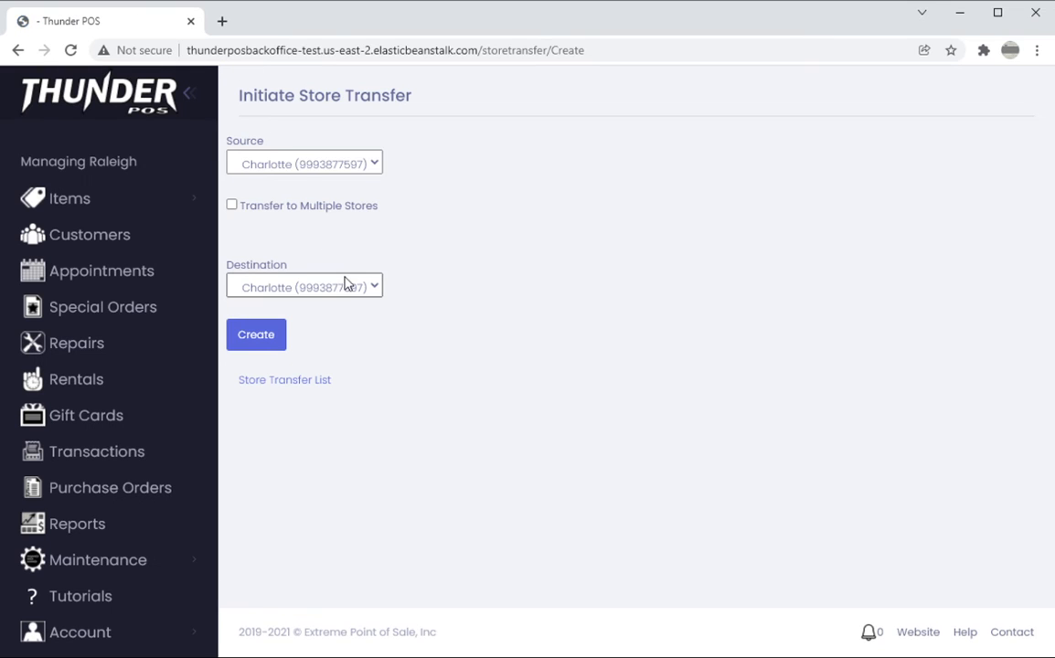
{"action": "left_click", "coordinate": [232, 208]}
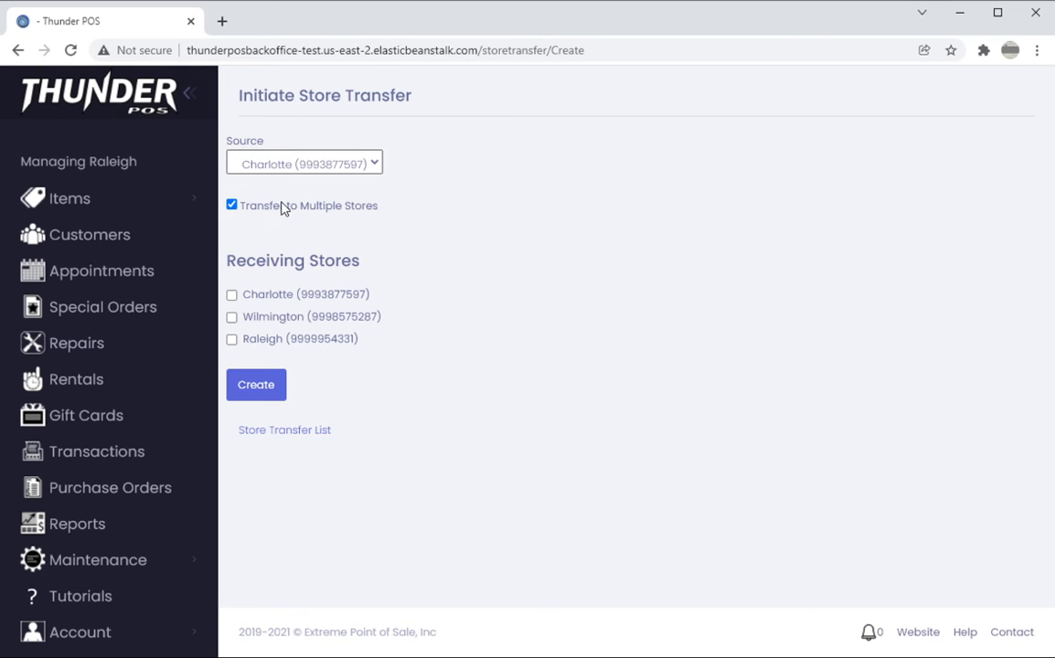
{"action": "left_click", "coordinate": [231, 295]}
{"action": "left_click", "coordinate": [231, 317]}
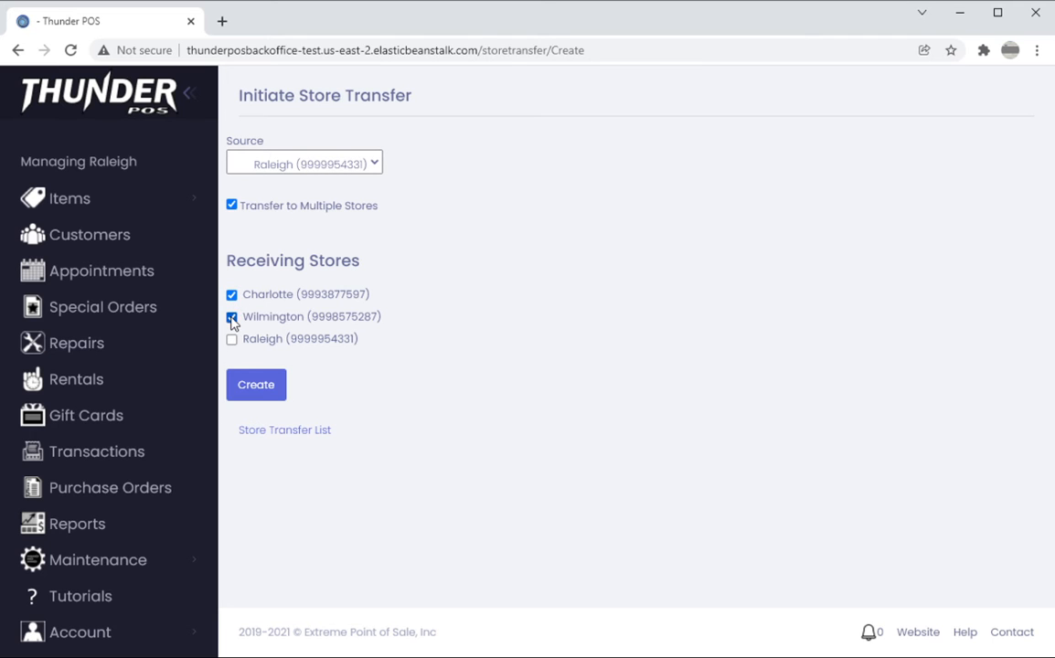
{"action": "left_click", "coordinate": [262, 386]}
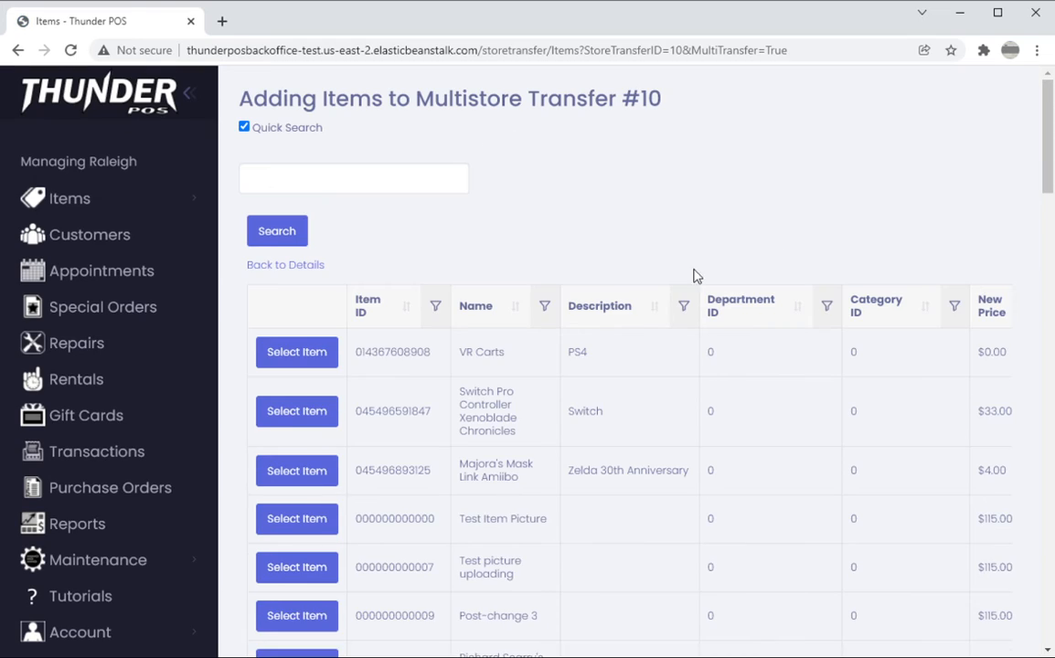
Turn off Quick Search for adding items and search with the stock level set to In stock new
{"action": "left_click", "coordinate": [299, 266]}
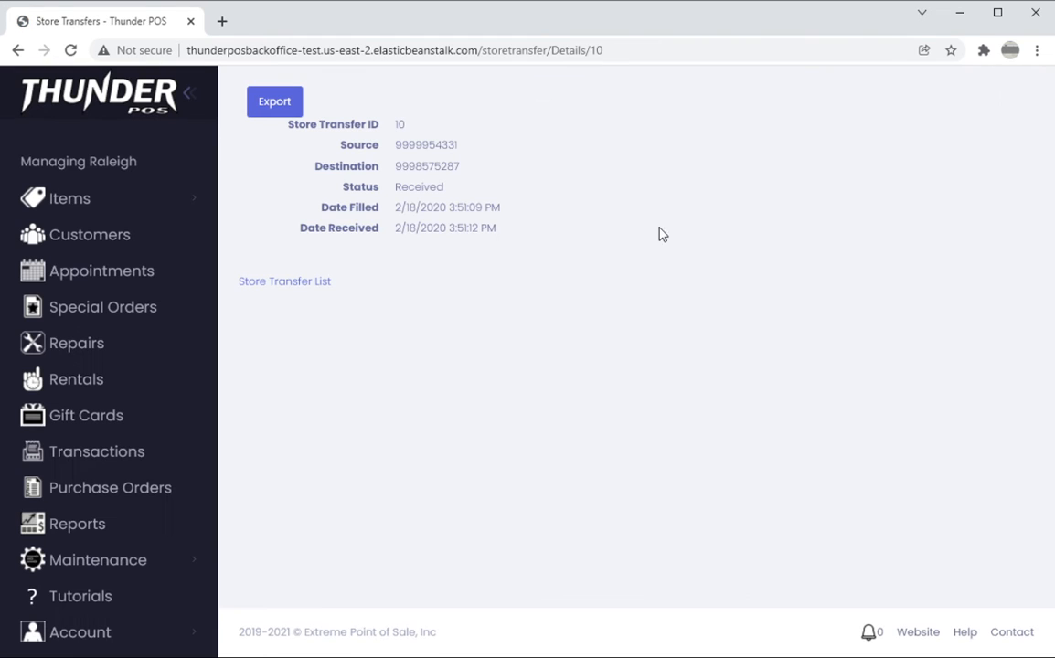
{"action": "left_click", "coordinate": [19, 50]}
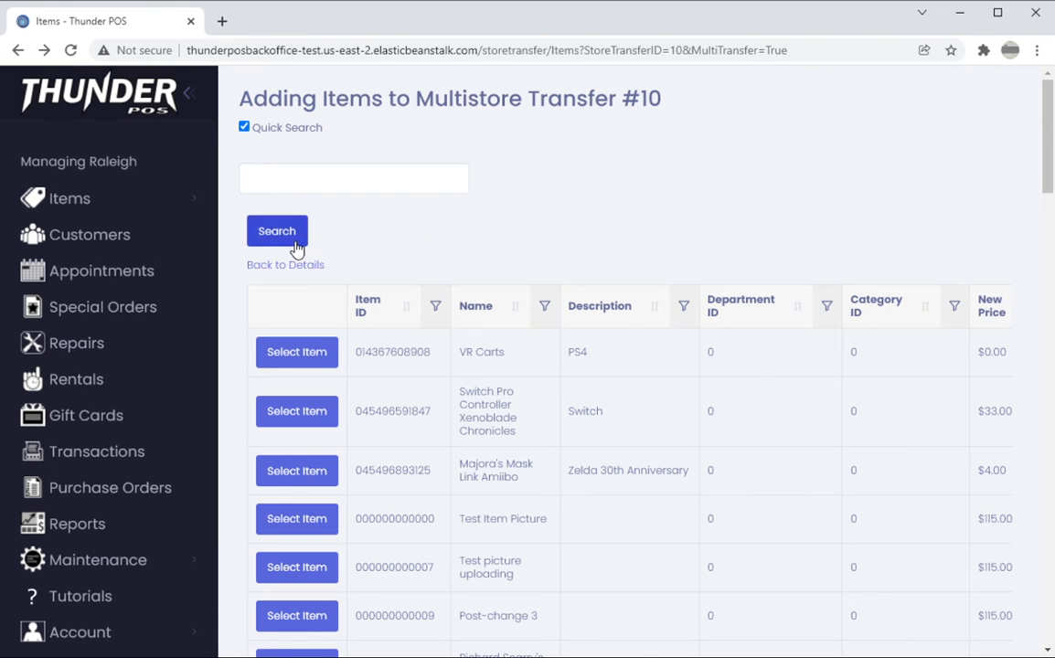
{"action": "left_click", "coordinate": [244, 127]}
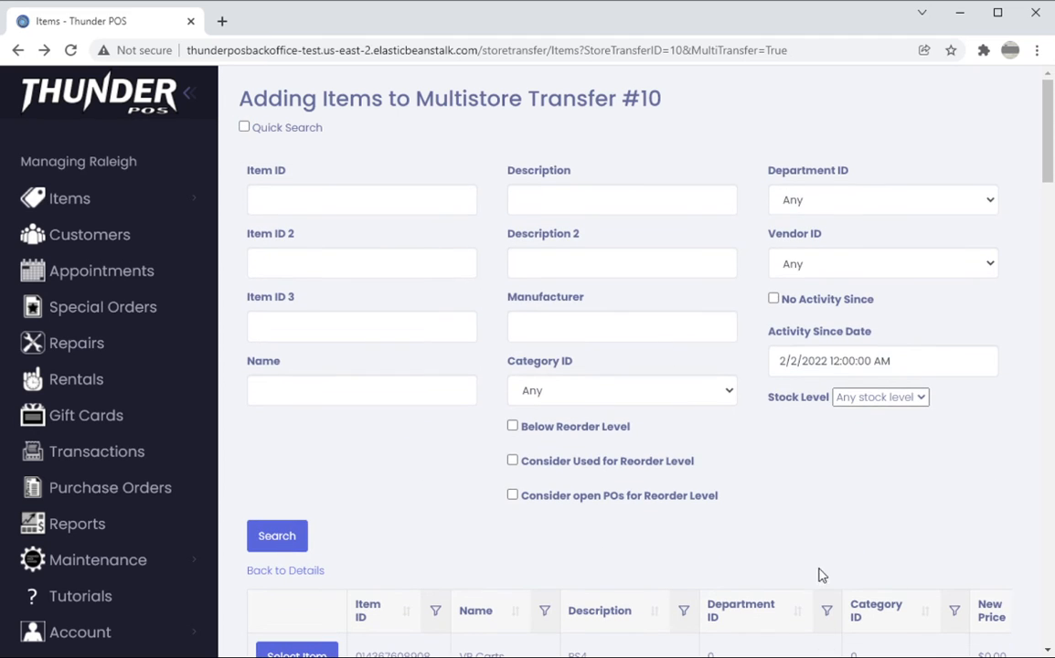
{"action": "left_click", "coordinate": [894, 397]}
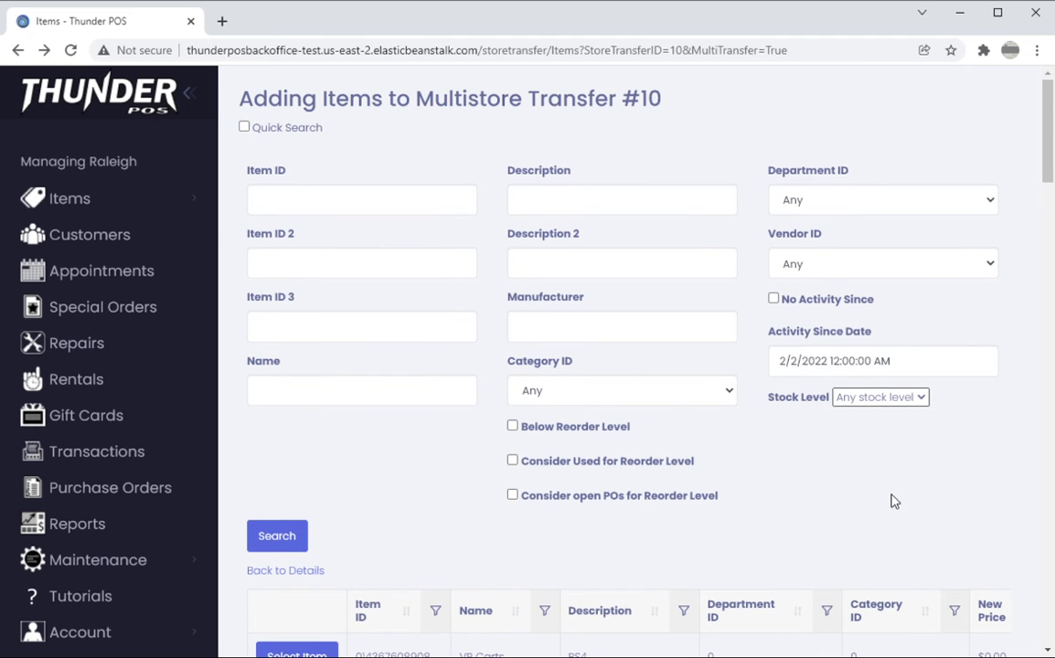
{"action": "left_click", "coordinate": [895, 446]}
{"action": "left_click", "coordinate": [279, 540]}
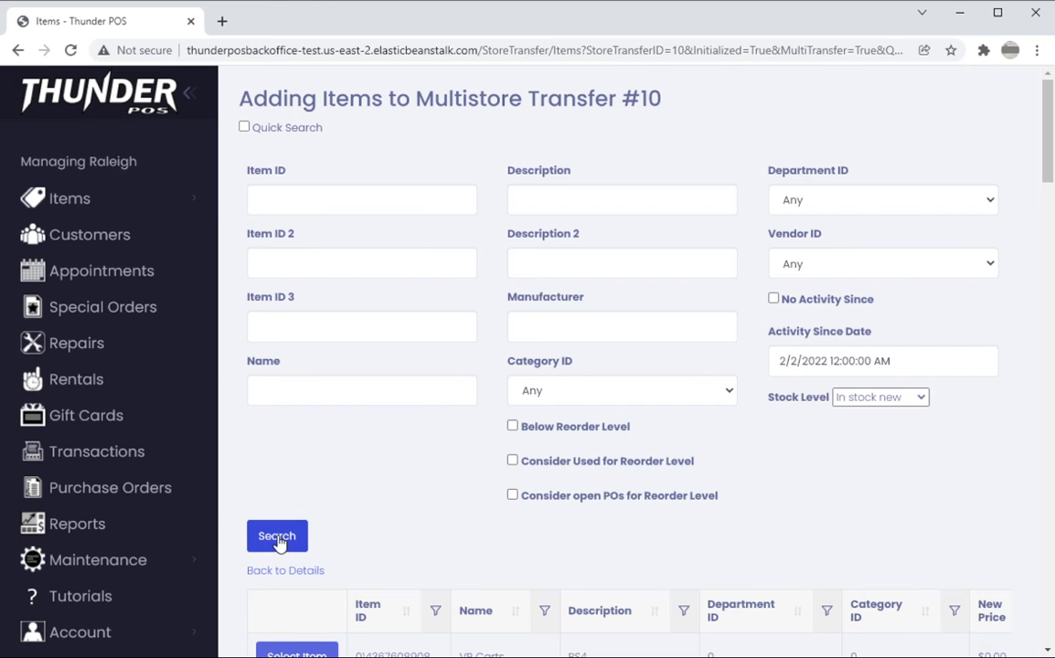
Select the NES item To the Earth from the item list for the multistore transfer
{"action": "scroll", "coordinate": [419, 463], "scroll_direction": "down", "scroll_amount": 3}
{"action": "scroll", "coordinate": [417, 464], "scroll_direction": "down", "scroll_amount": 5}
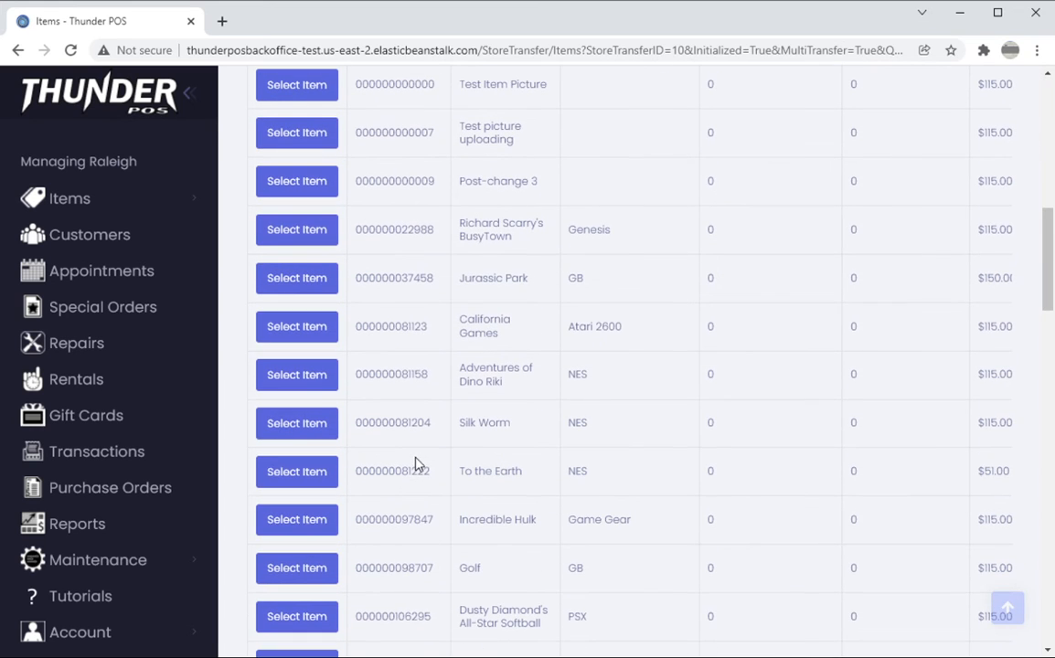
{"action": "left_click", "coordinate": [289, 471]}
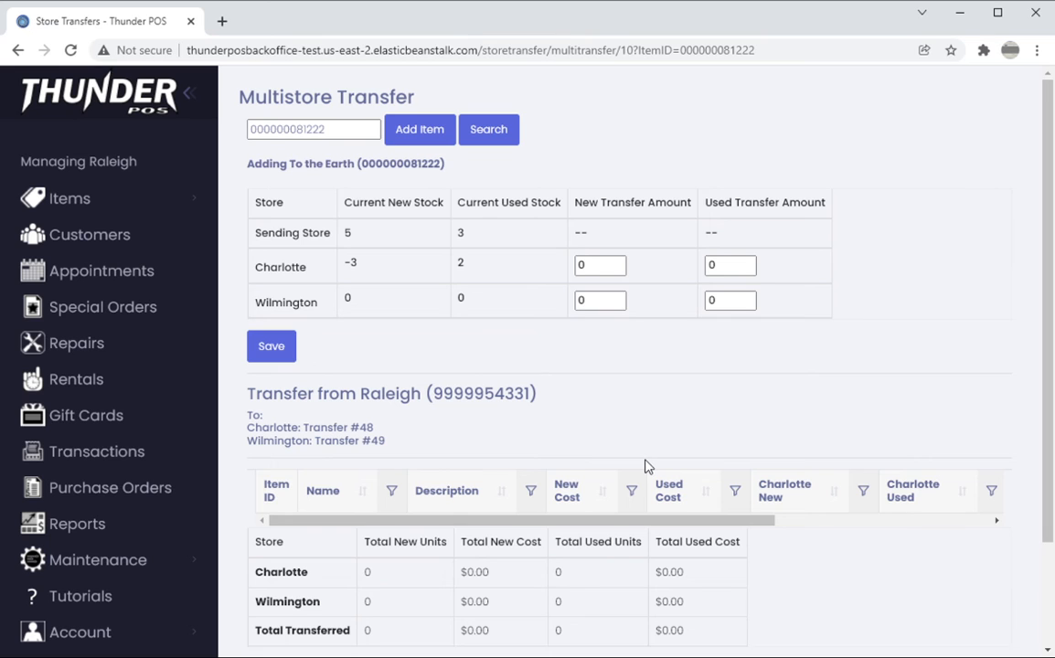
Set To the Earth's transfer amounts to 2 new for Charlotte and 2 used for Wilmington, and save the entry
{"action": "scroll", "coordinate": [645, 467], "scroll_direction": "down", "scroll_amount": 2}
{"action": "scroll", "coordinate": [631, 348], "scroll_direction": "up", "scroll_amount": 2}
{"action": "double_click", "coordinate": [605, 264]}
{"action": "type", "text": "2"}
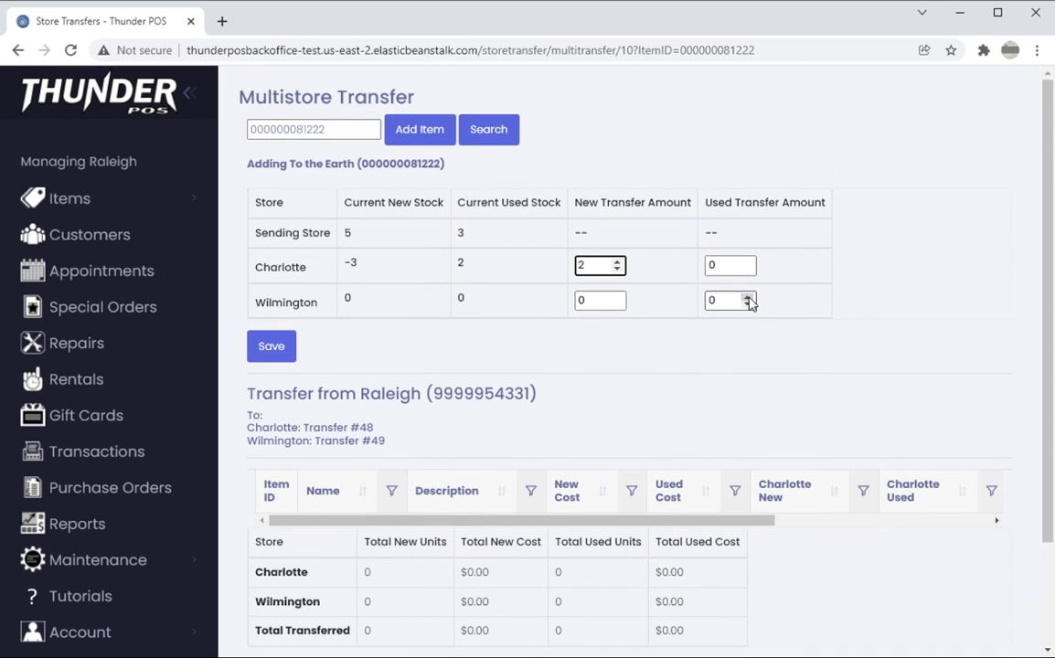
{"action": "double_click", "coordinate": [747, 297]}
{"action": "left_click", "coordinate": [285, 356]}
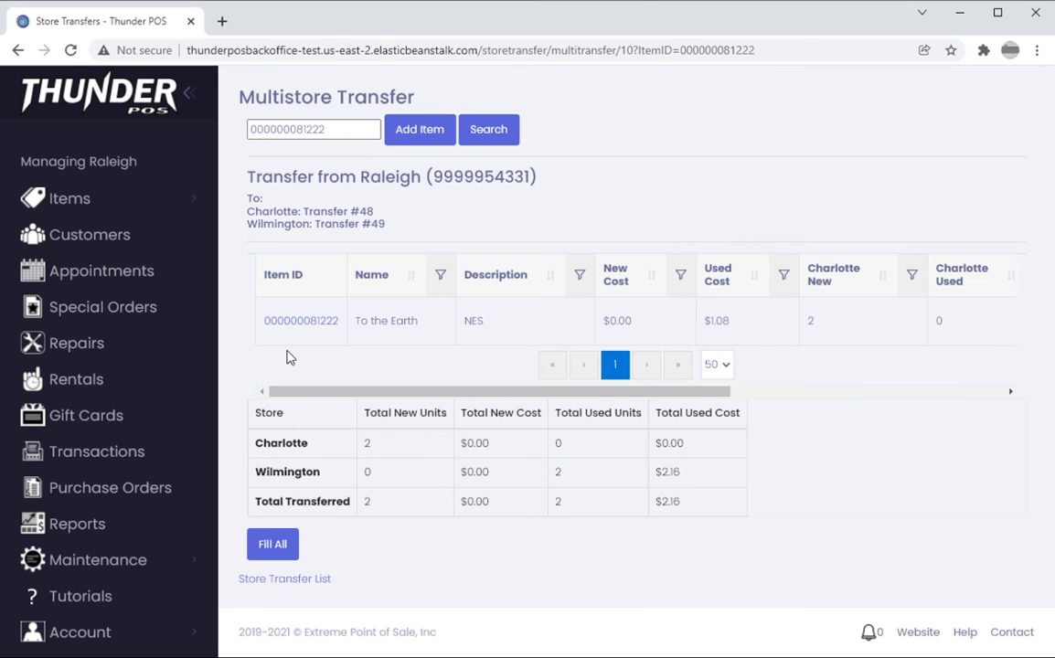
Return to the store transfer list and reopen the multistore transfer from its Raleigh to Charlotte entry, transfer 48
{"action": "left_click", "coordinate": [322, 580]}
{"action": "scroll", "coordinate": [652, 334], "scroll_direction": "down", "scroll_amount": 5}
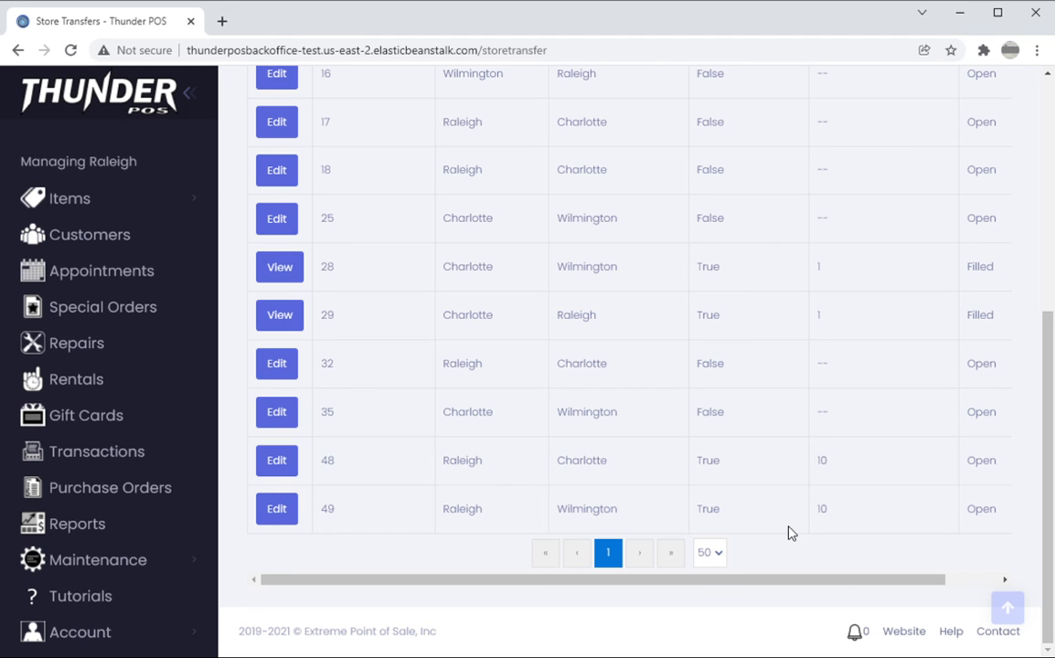
{"action": "left_click", "coordinate": [277, 462]}
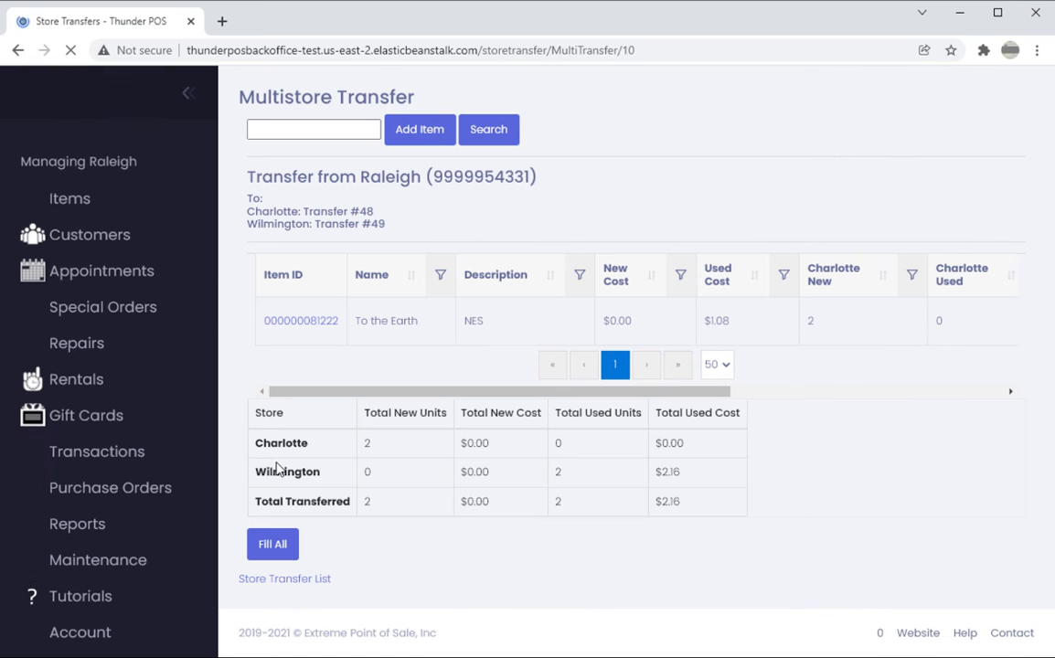